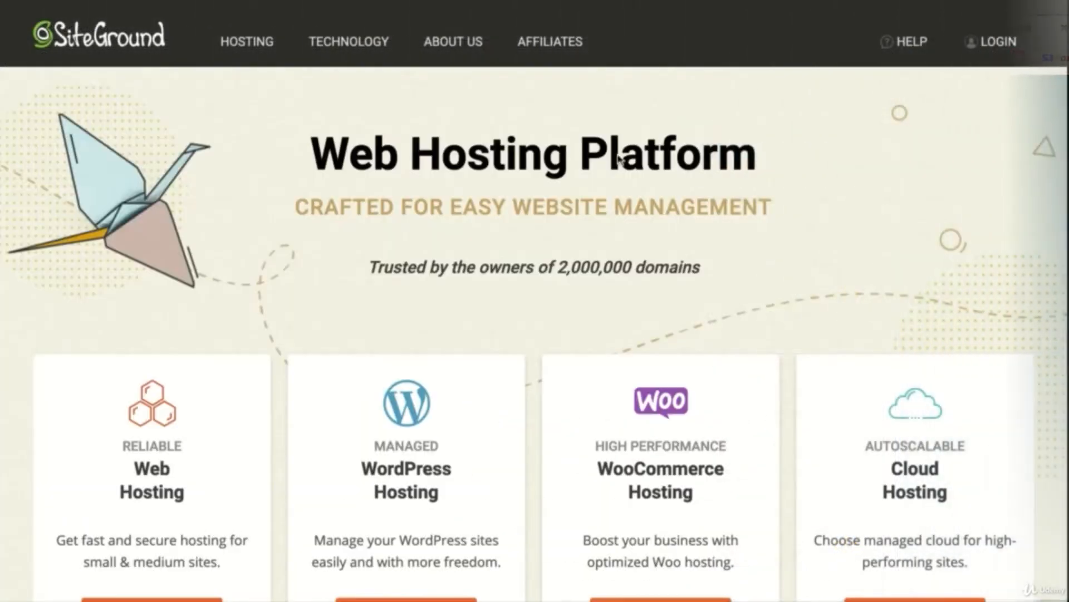
Sign in to the SiteGround customer area and open the cPanel of the english-learning-blog.com account.
{"action": "left_click", "coordinate": [1002, 45]}
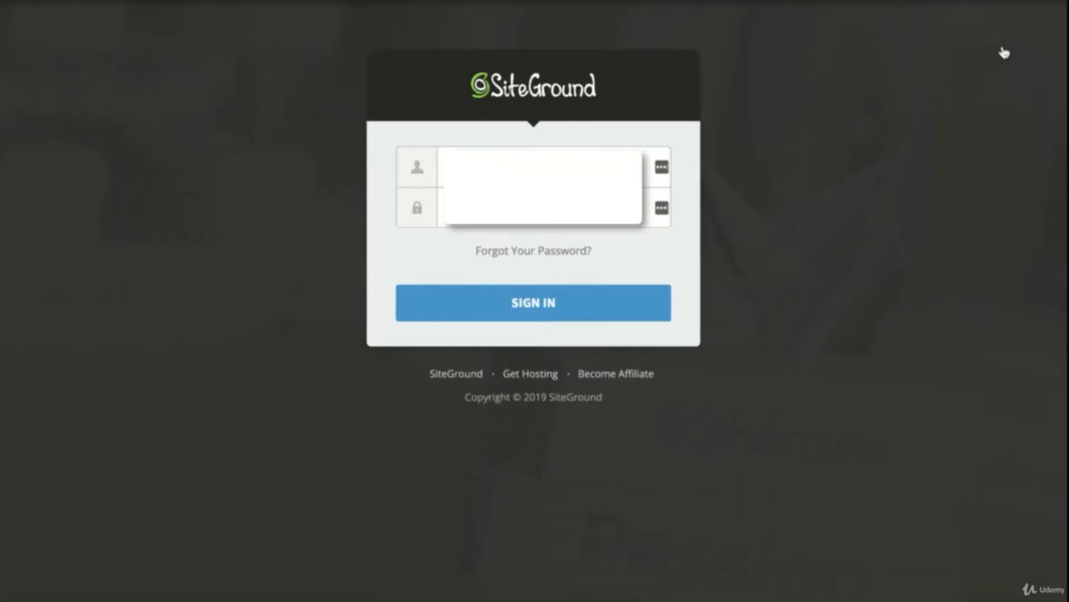
{"action": "left_click", "coordinate": [576, 319]}
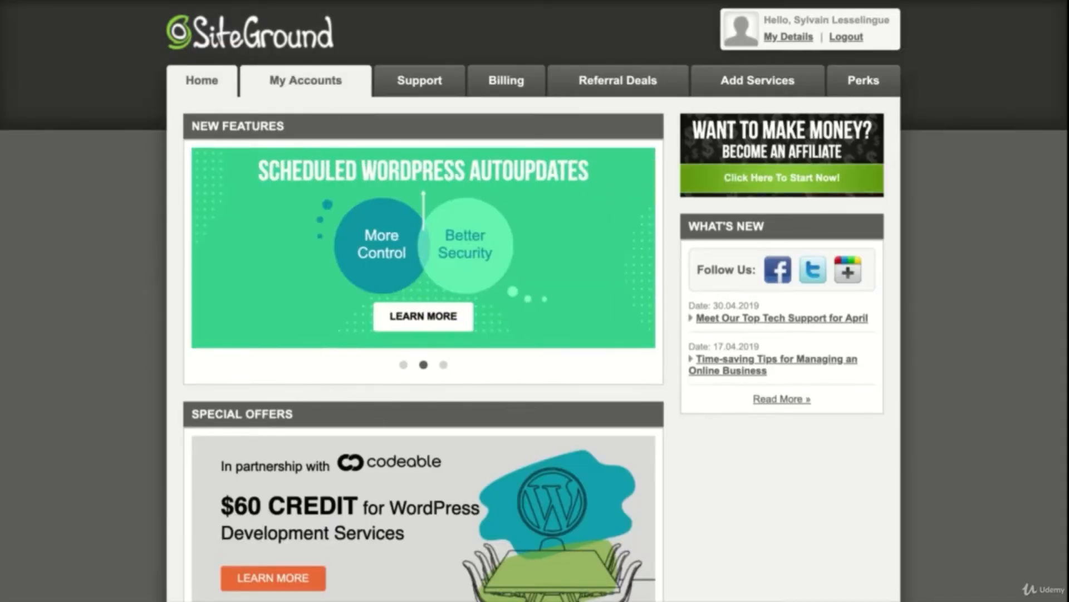
{"action": "left_click", "coordinate": [305, 84]}
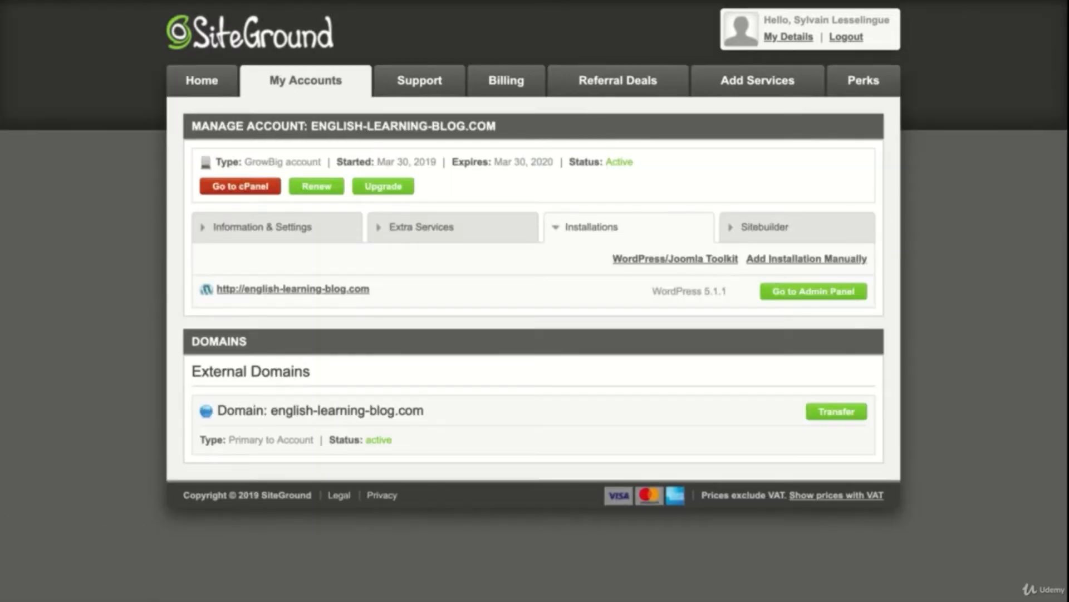
{"action": "left_click", "coordinate": [263, 187]}
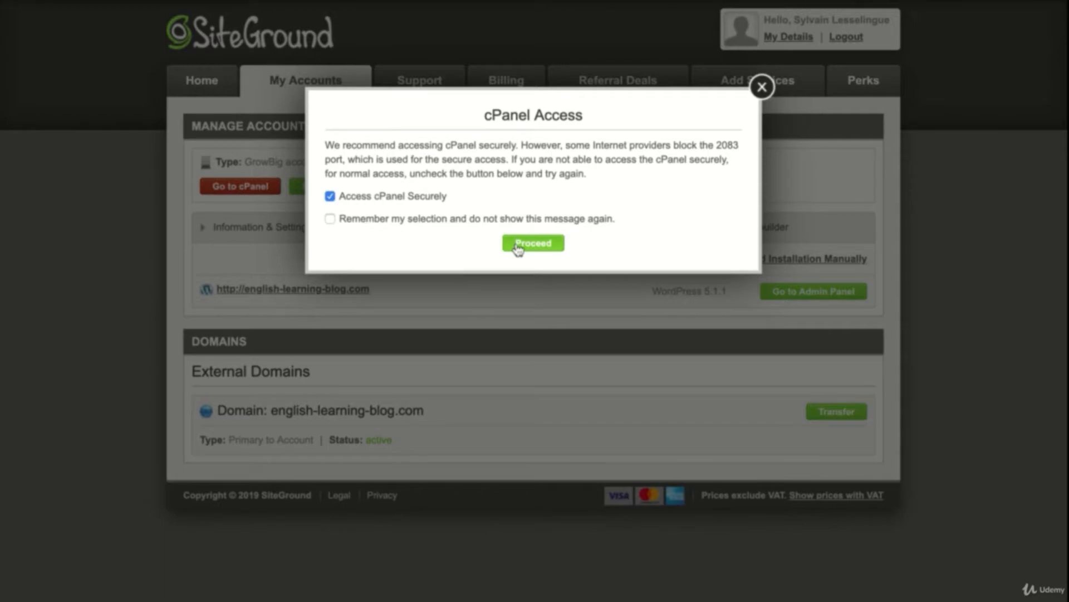
{"action": "left_click", "coordinate": [330, 196]}
{"action": "left_click", "coordinate": [522, 248]}
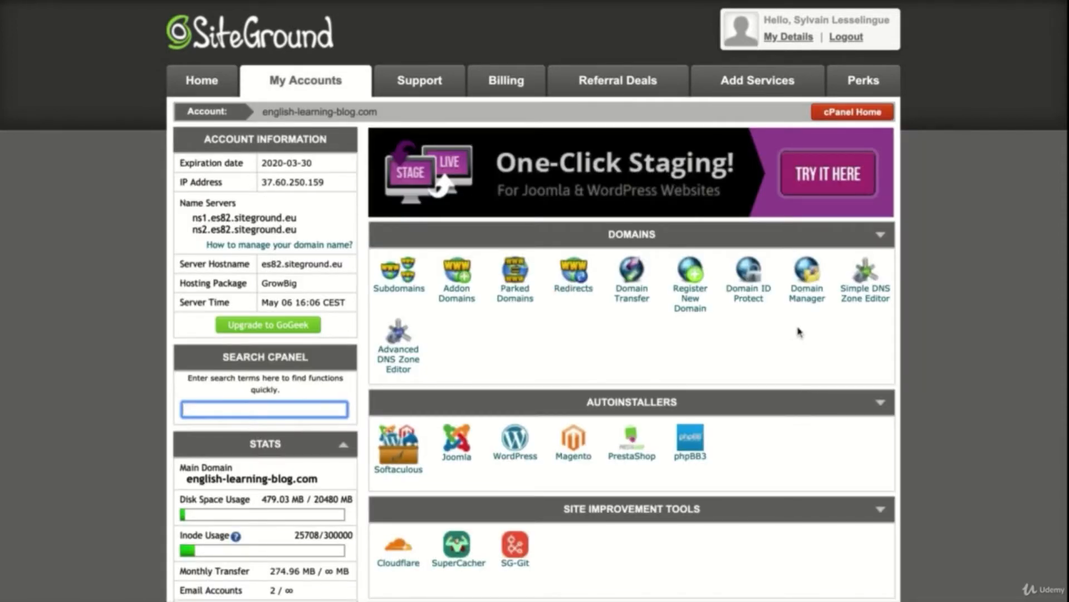
{"action": "scroll", "coordinate": [799, 332], "scroll_direction": "down", "scroll_amount": 5}
{"action": "left_click_drag", "start_coordinate": [591, 195], "coordinate": [587, 194]}
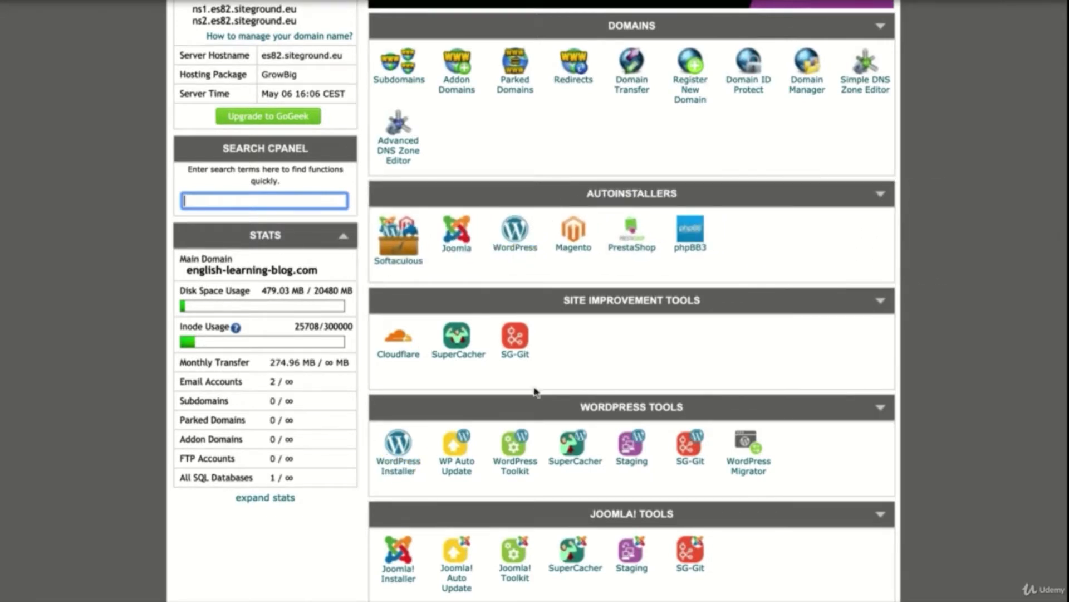
{"action": "mouse_move", "coordinate": [579, 409]}
{"action": "left_mouse_down"}
{"action": "mouse_move", "coordinate": [611, 412]}
{"action": "mouse_move", "coordinate": [575, 421]}
{"action": "left_mouse_up"}
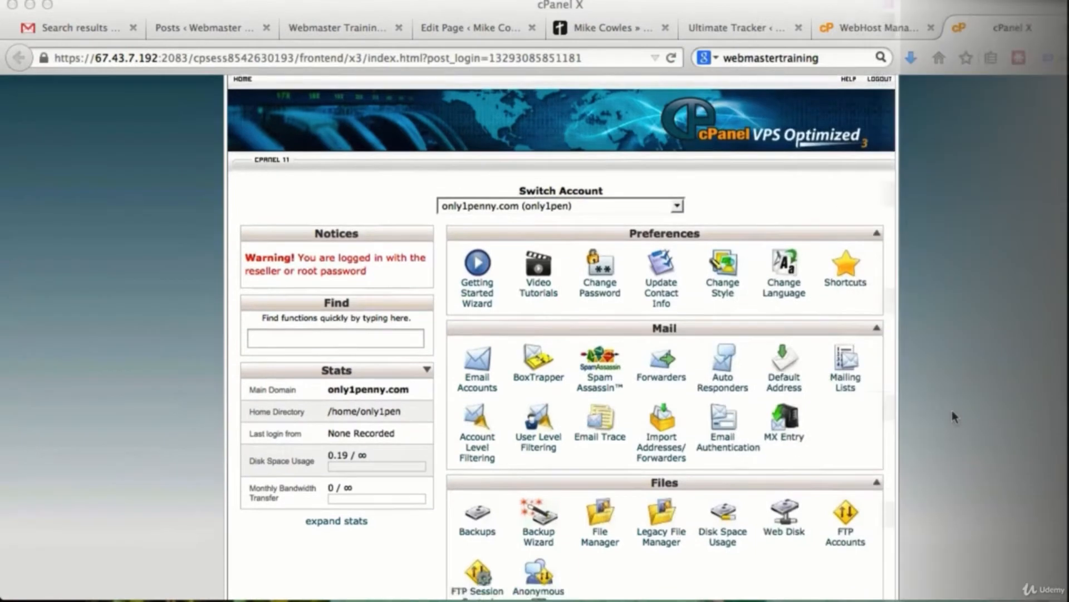
Open the WordPress installation form from the Softaculous Apps Installer section of the only1penny.com cPanel.
{"action": "scroll", "coordinate": [953, 415], "scroll_direction": "down", "scroll_amount": 15}
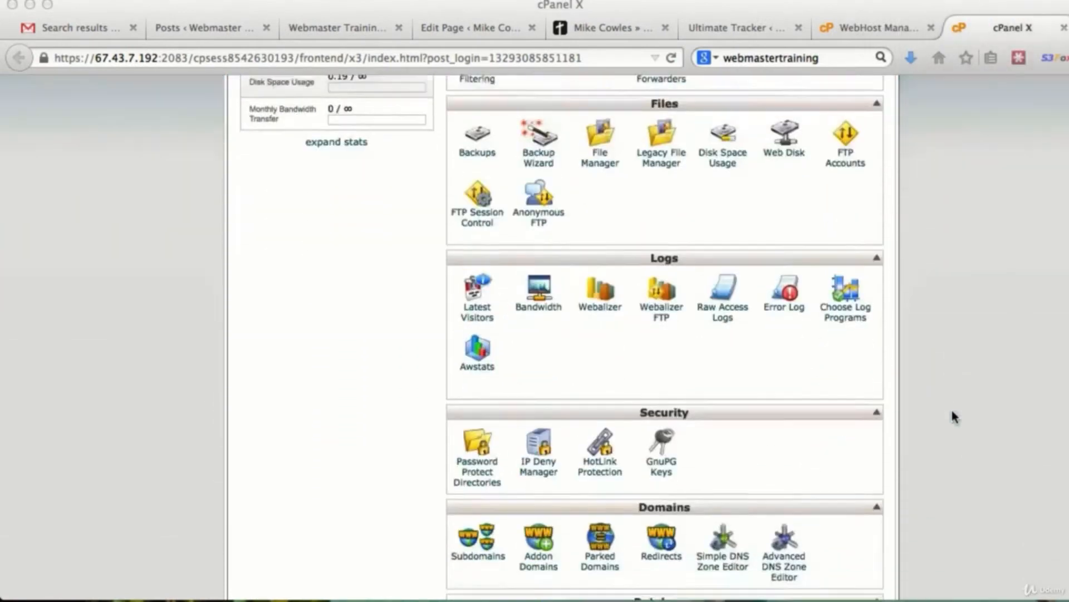
{"action": "scroll", "coordinate": [951, 416], "scroll_direction": "down", "scroll_amount": 5}
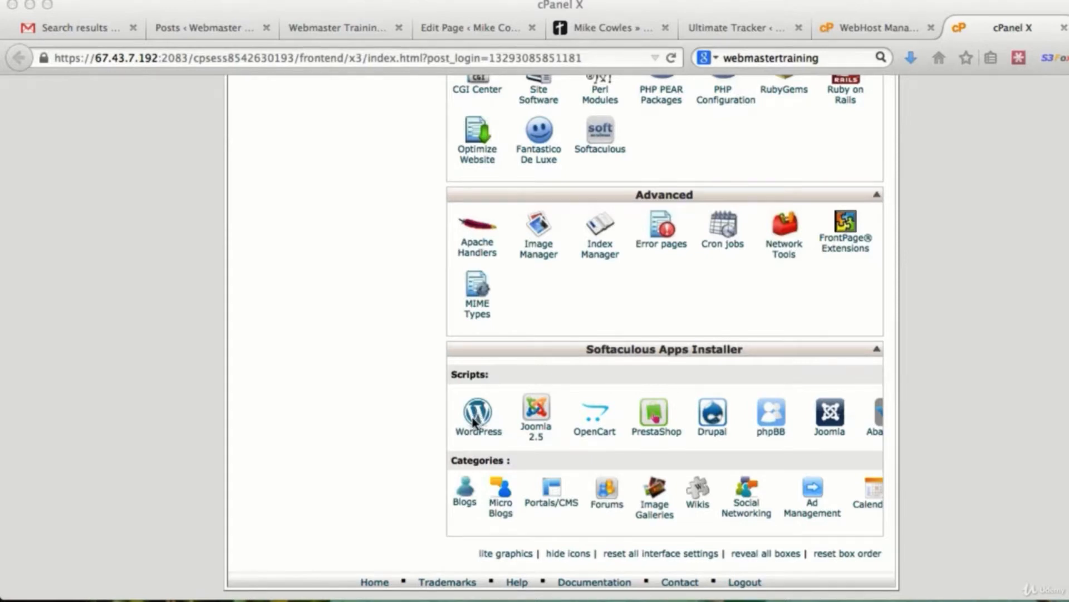
{"action": "left_click", "coordinate": [475, 424]}
{"action": "left_click", "coordinate": [475, 424]}
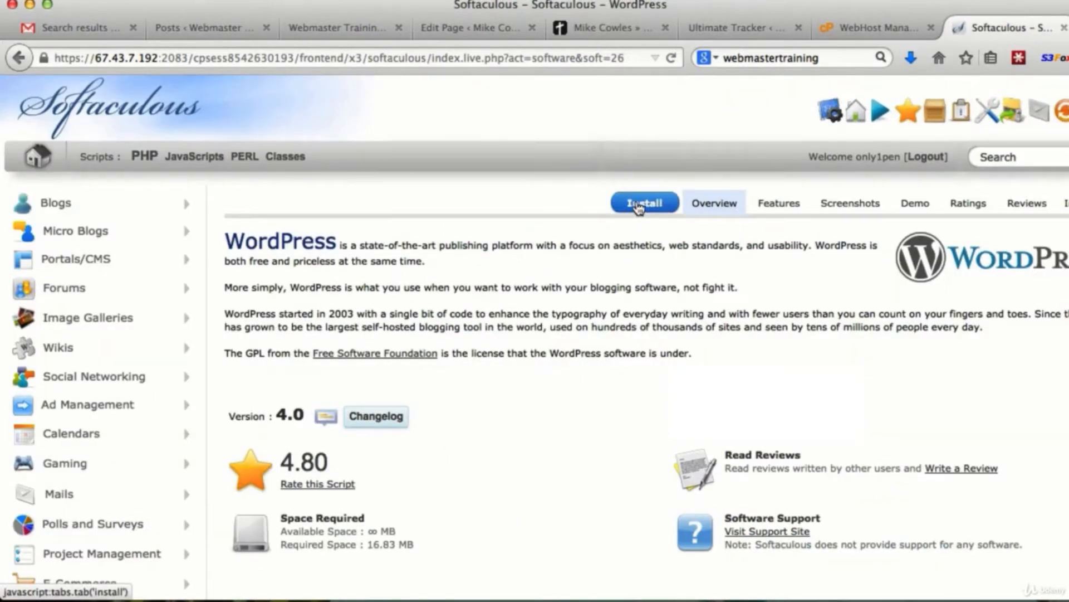
{"action": "left_click", "coordinate": [638, 204]}
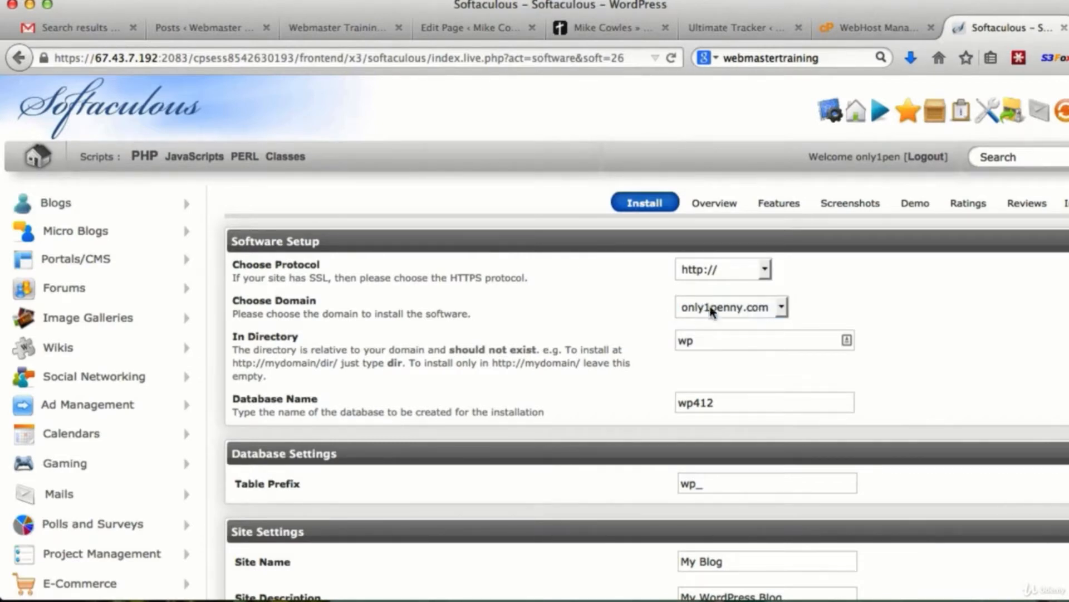
Empty the installation directory so WordPress installs in the root of only1penny.com.
{"action": "left_click", "coordinate": [726, 346]}
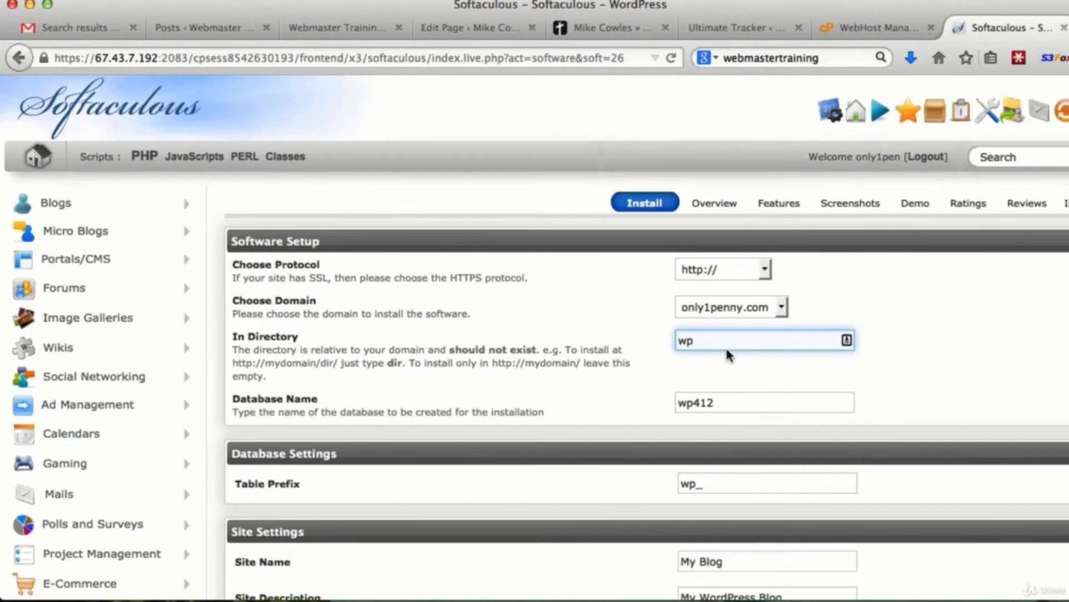
{"action": "left_click_drag", "start_coordinate": [693, 340], "coordinate": [658, 335]}
{"action": "key", "text": "BackSpace"}
Set the database name for the WordPress installation to pc412.
{"action": "scroll", "coordinate": [746, 362], "scroll_direction": "down", "scroll_amount": 2}
{"action": "left_click", "coordinate": [734, 357]}
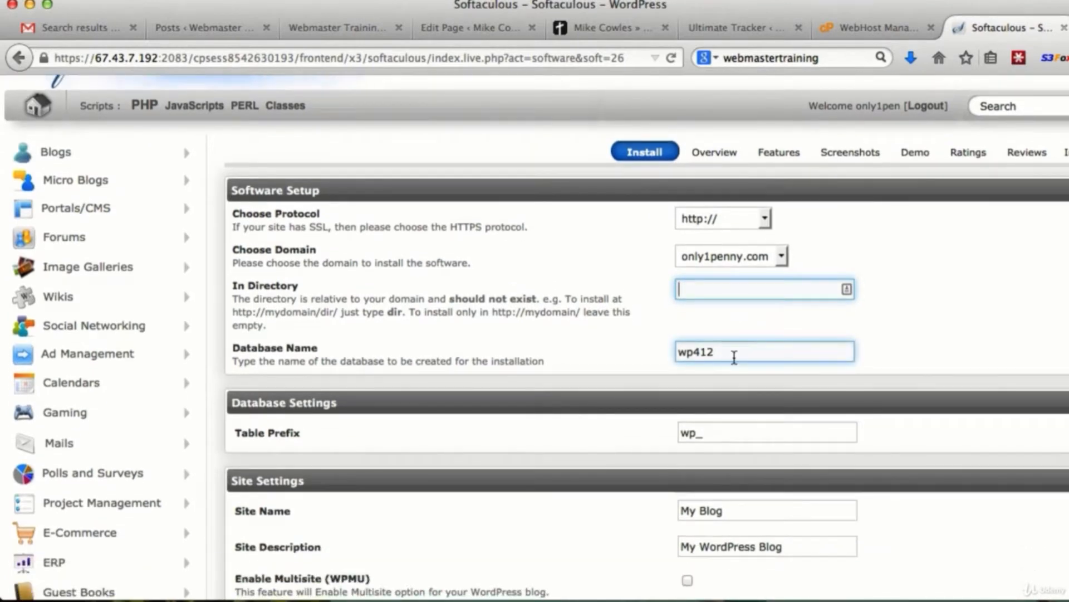
{"action": "left_click", "coordinate": [687, 352]}
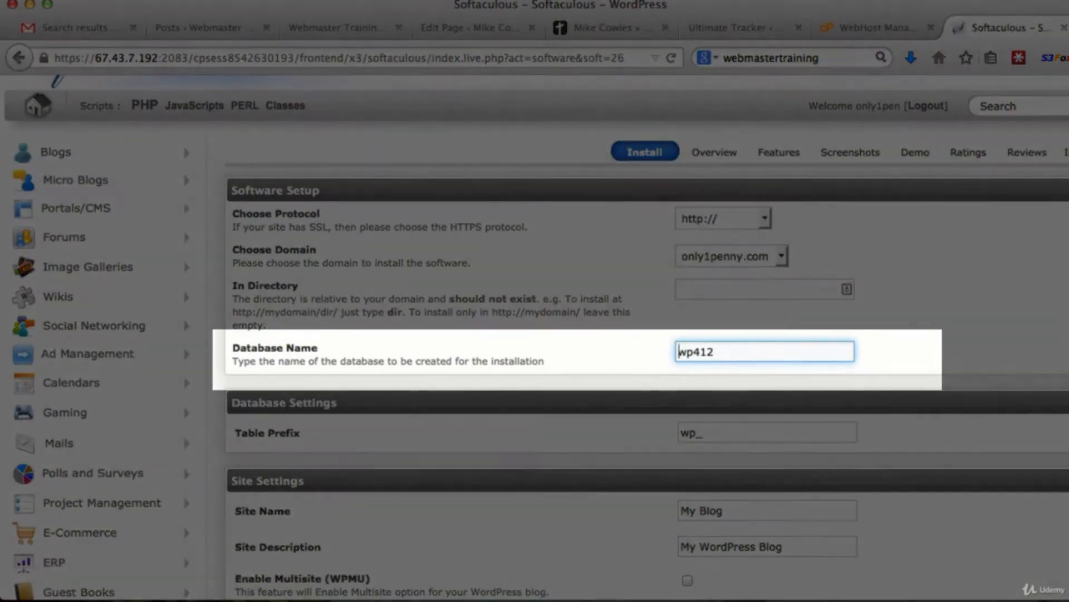
{"action": "type", "text": "pc"}
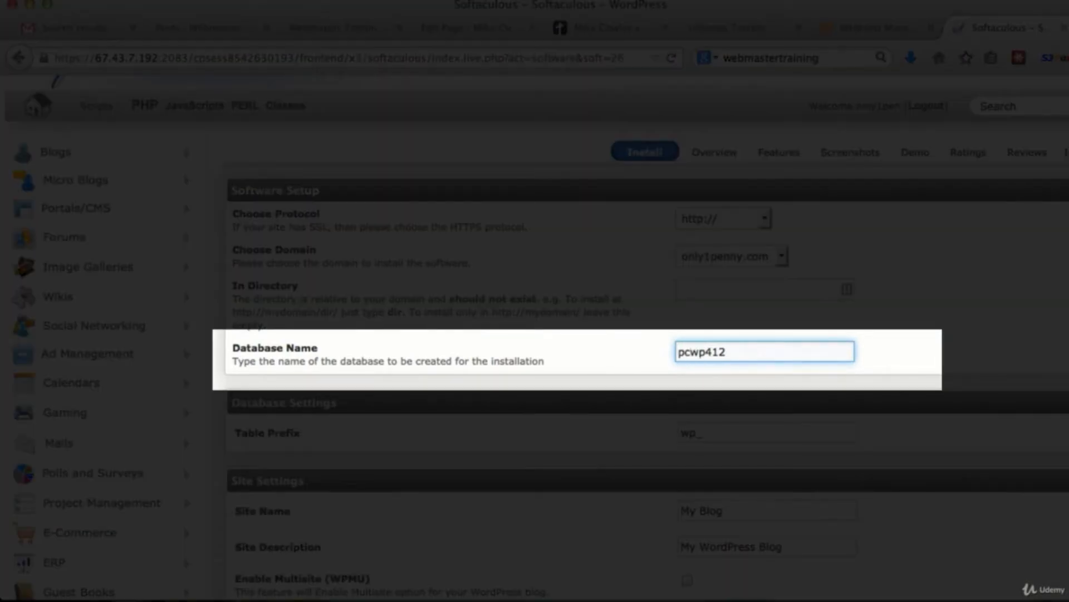
{"action": "key", "text": "Right"}
{"action": "key", "text": "BackSpace"}
{"action": "key", "text": "BackSpace"}
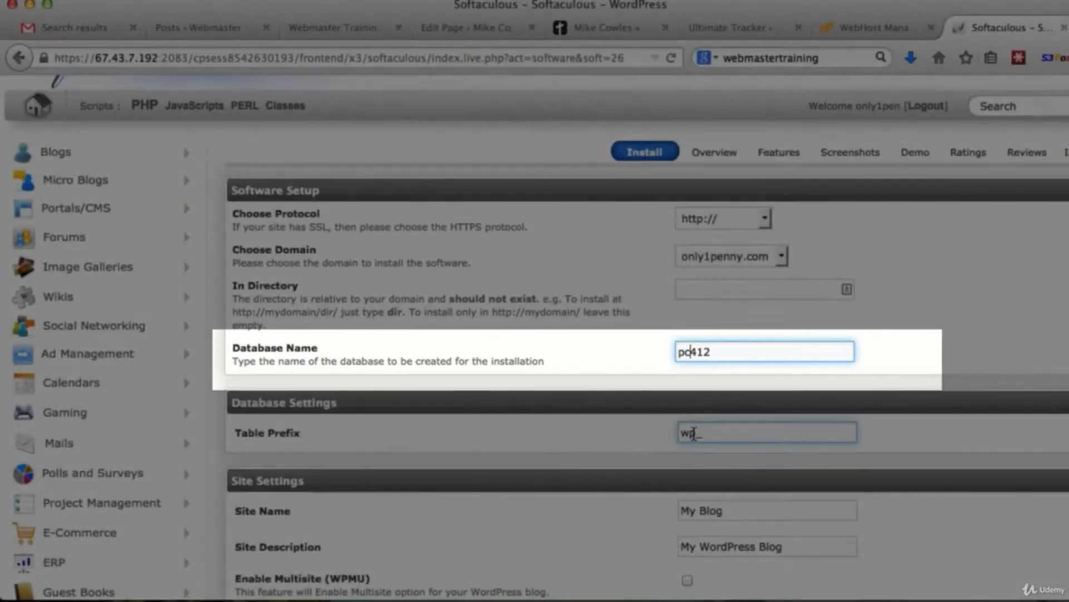
Change the database table prefix to pc_.
{"action": "left_click", "coordinate": [692, 434]}
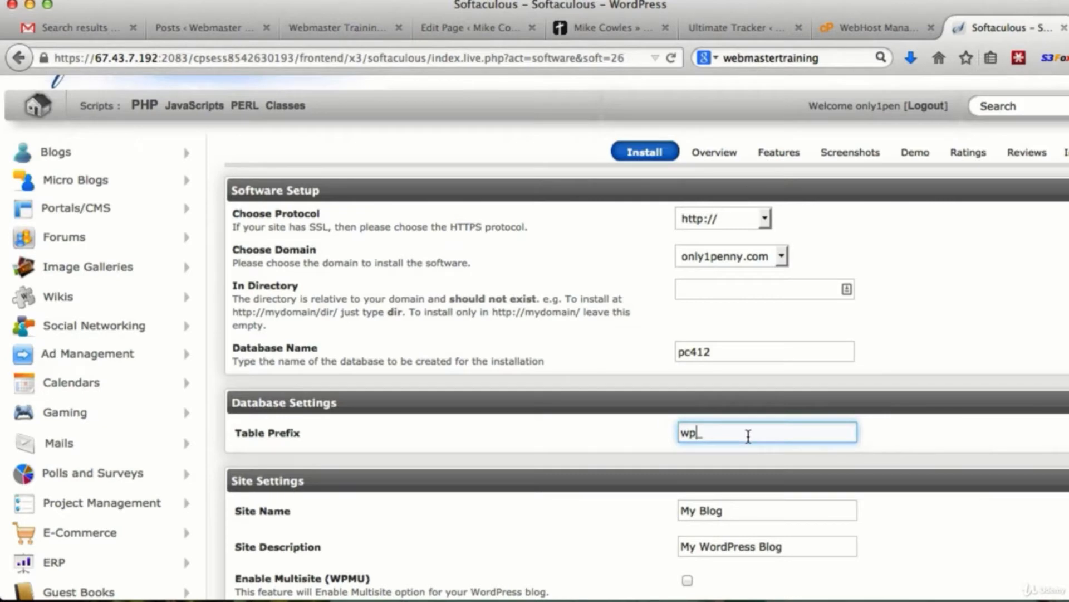
{"action": "key", "text": "BackSpace"}
{"action": "key", "text": "BackSpace"}
{"action": "key", "text": "BackSpace"}
{"action": "type", "text": "pc"}
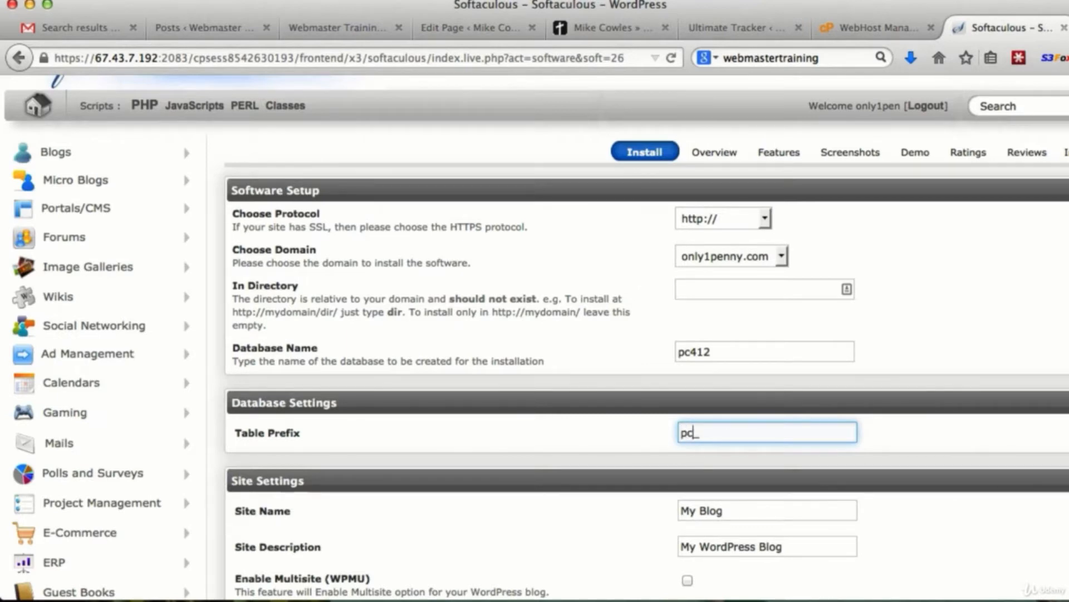
Set the site name to "One Penny" and the site description to "Get Hosting For One Penny".
{"action": "scroll", "coordinate": [924, 505], "scroll_direction": "down", "scroll_amount": 5}
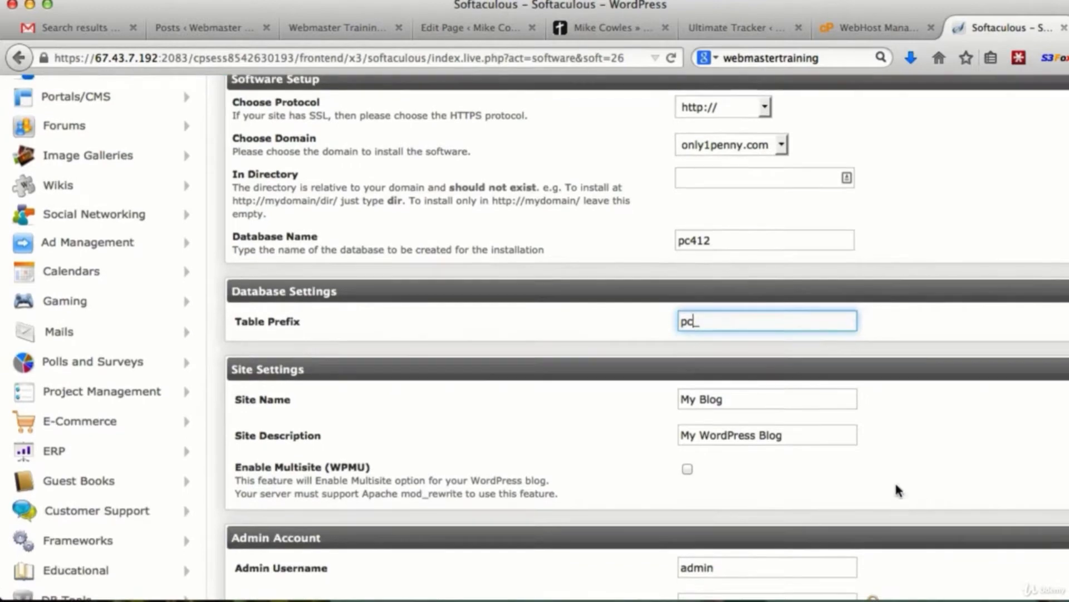
{"action": "left_click", "coordinate": [741, 398]}
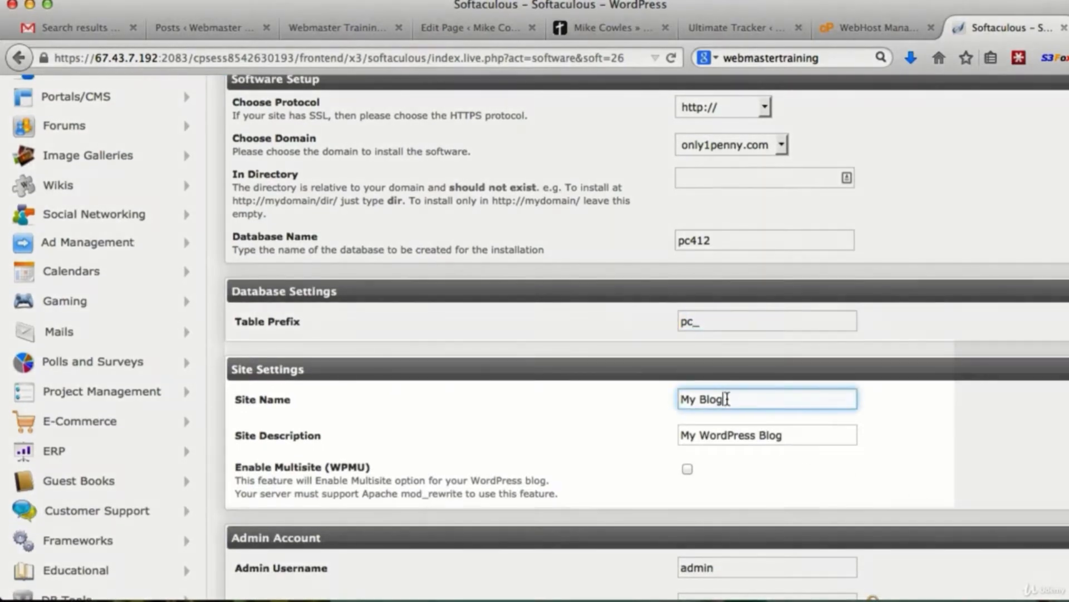
{"action": "left_click_drag", "start_coordinate": [740, 399], "coordinate": [624, 388]}
{"action": "type", "text": "One Penny"}
{"action": "key", "text": "Tab"}
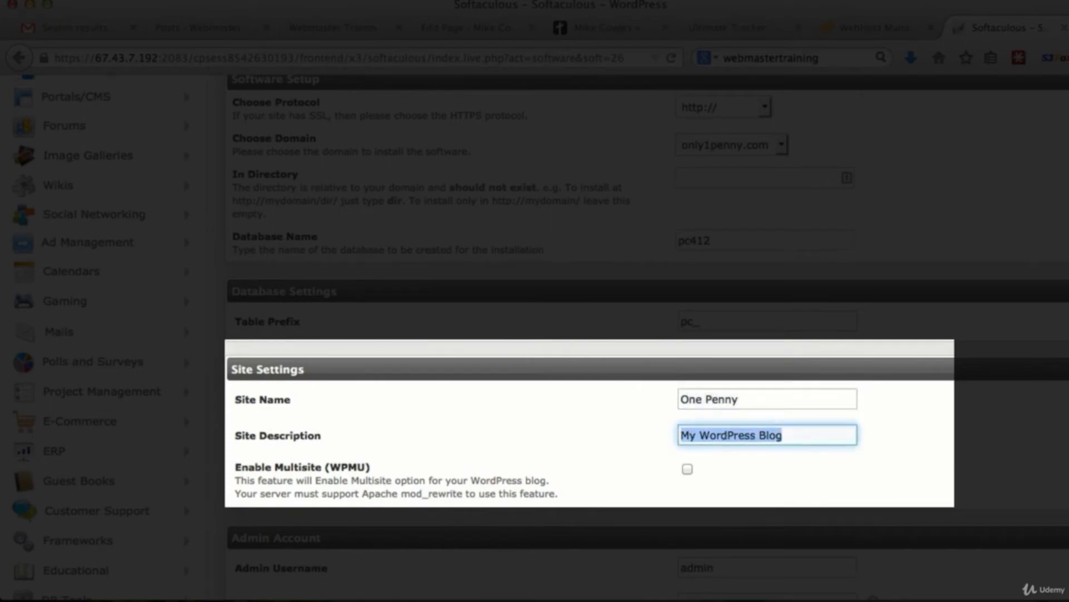
{"action": "type", "text": "Get Host"}
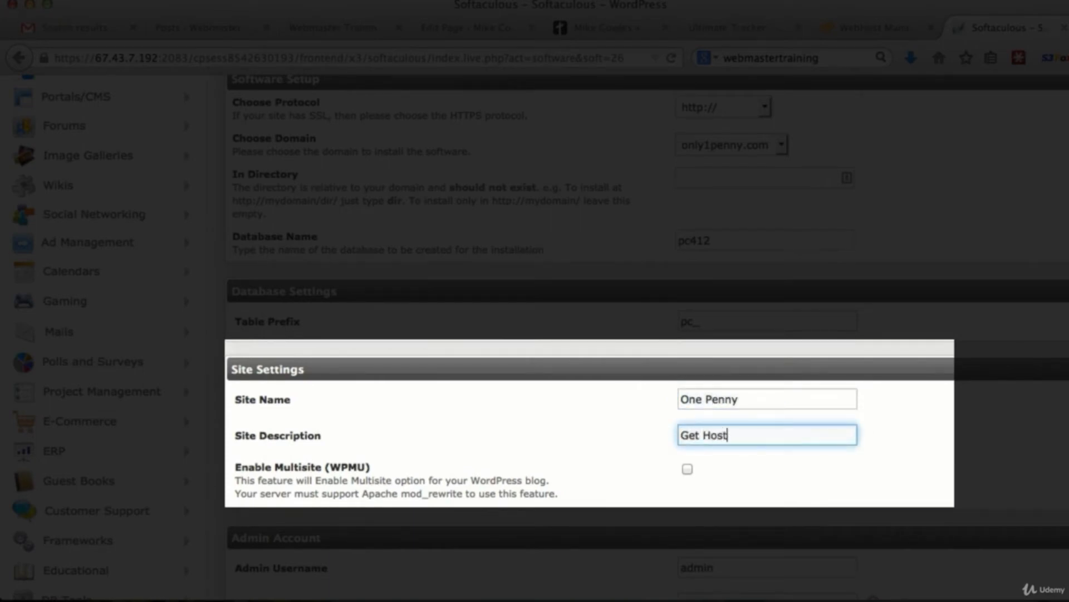
{"action": "type", "text": "ing For One Penny"}
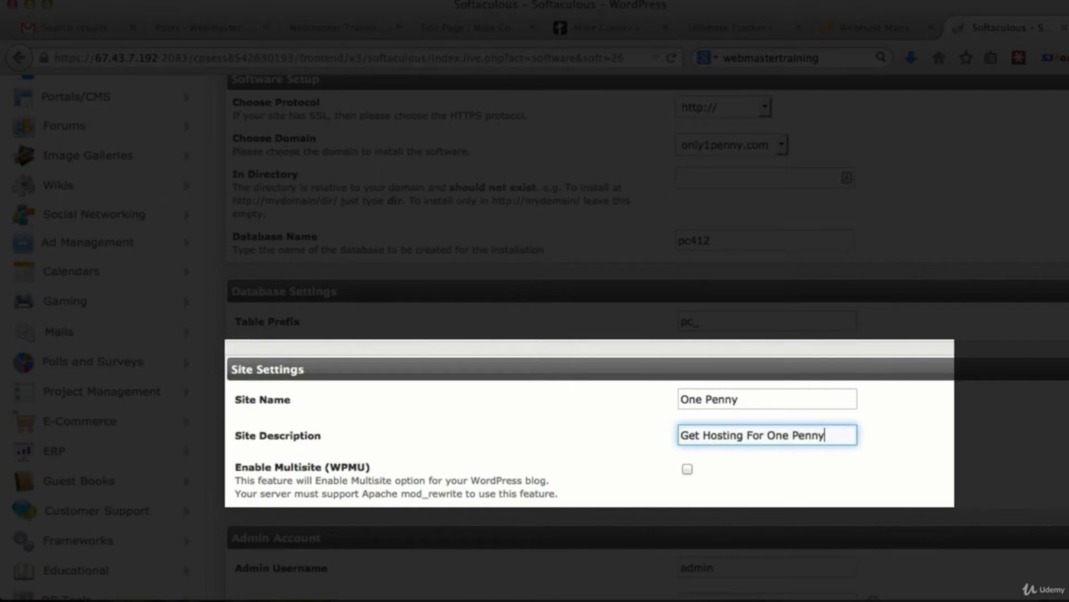
Replace the default admin username with onepenny.
{"action": "scroll", "coordinate": [623, 394], "scroll_direction": "down", "scroll_amount": 4}
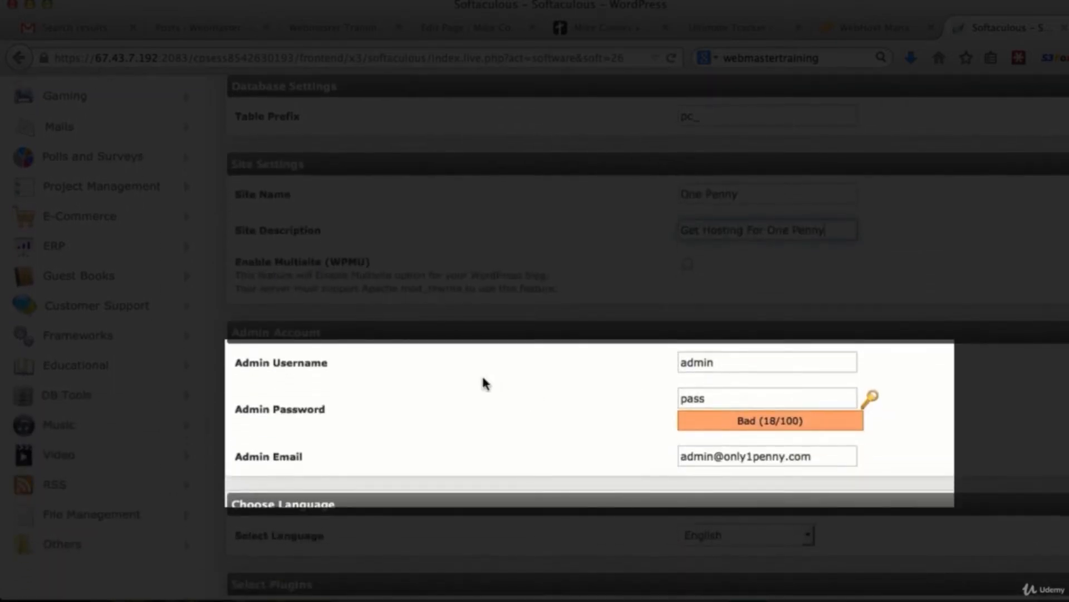
{"action": "left_click", "coordinate": [736, 365]}
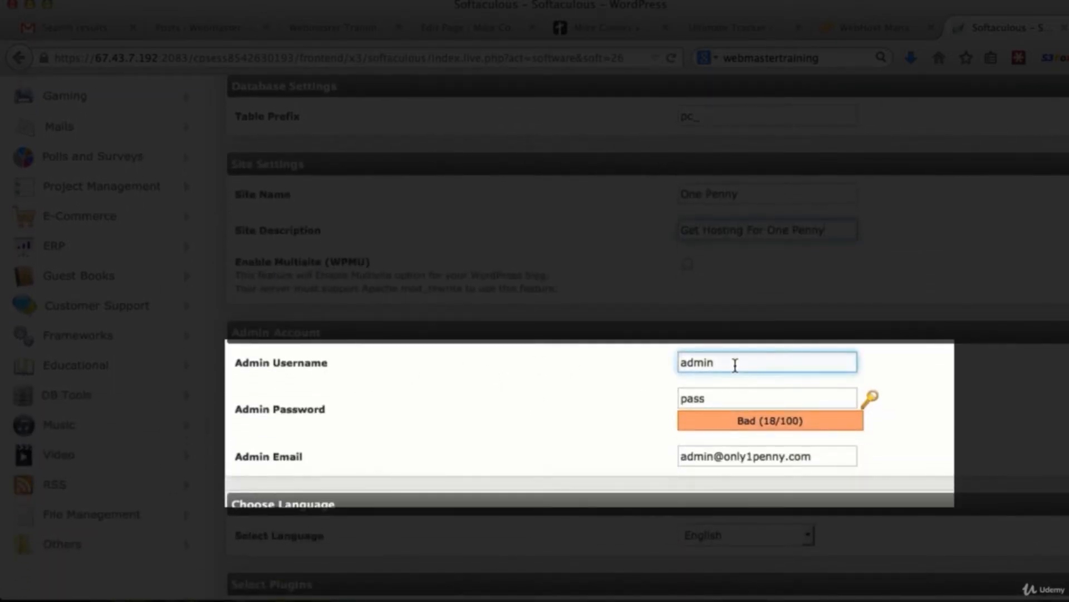
{"action": "left_click_drag", "start_coordinate": [736, 365], "coordinate": [681, 363]}
{"action": "type", "text": "onepenny"}
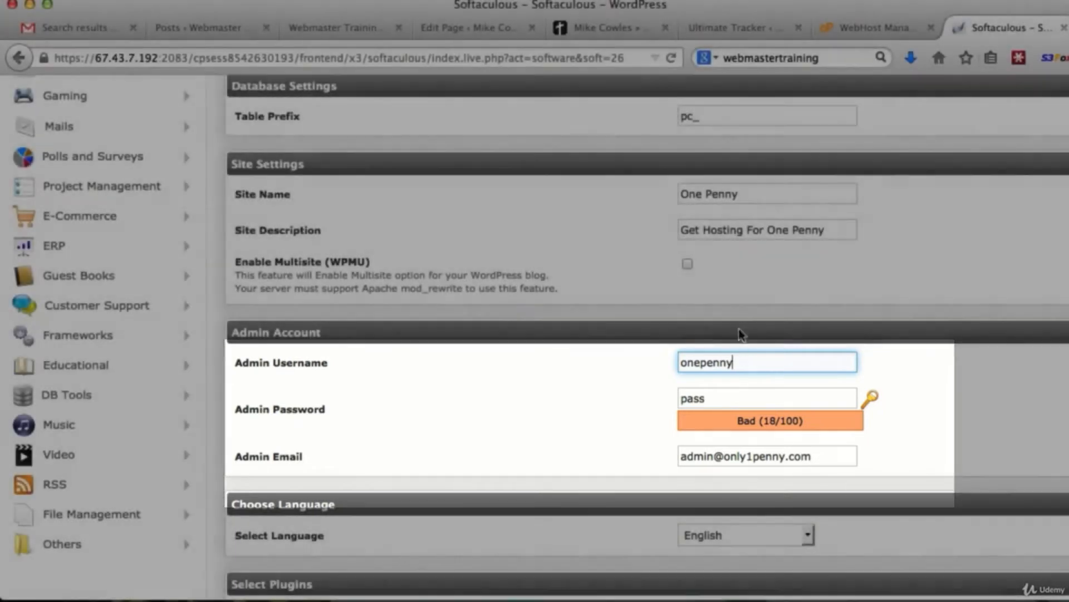
Select the default admin password for replacement and generate a secure password with LastPass.
{"action": "scroll", "coordinate": [800, 346], "scroll_direction": "up", "scroll_amount": 4}
{"action": "scroll", "coordinate": [801, 276], "scroll_direction": "down", "scroll_amount": 5}
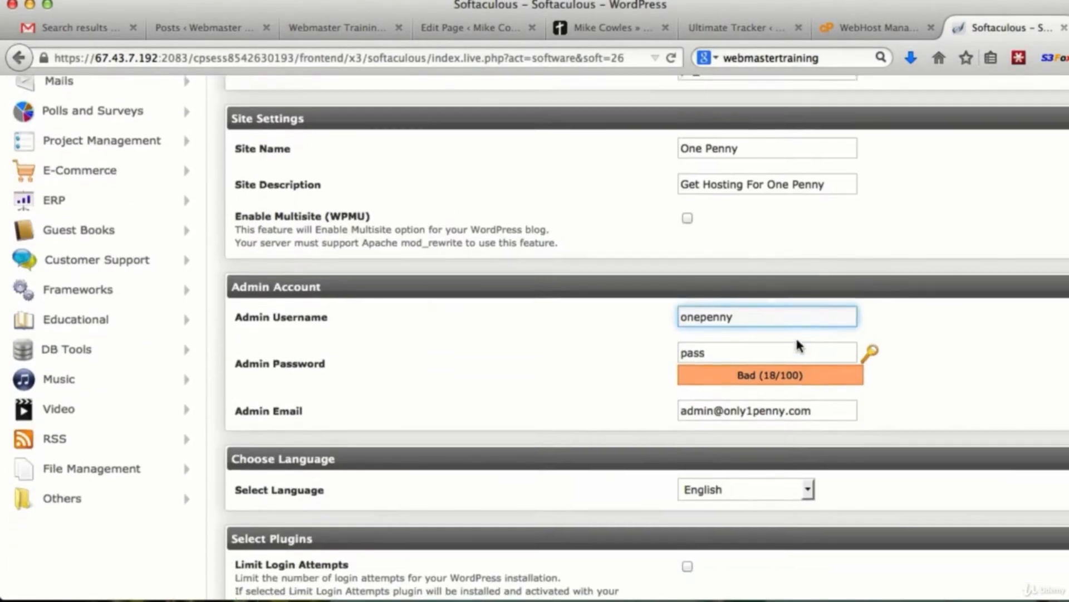
{"action": "scroll", "coordinate": [799, 345], "scroll_direction": "down", "scroll_amount": 1}
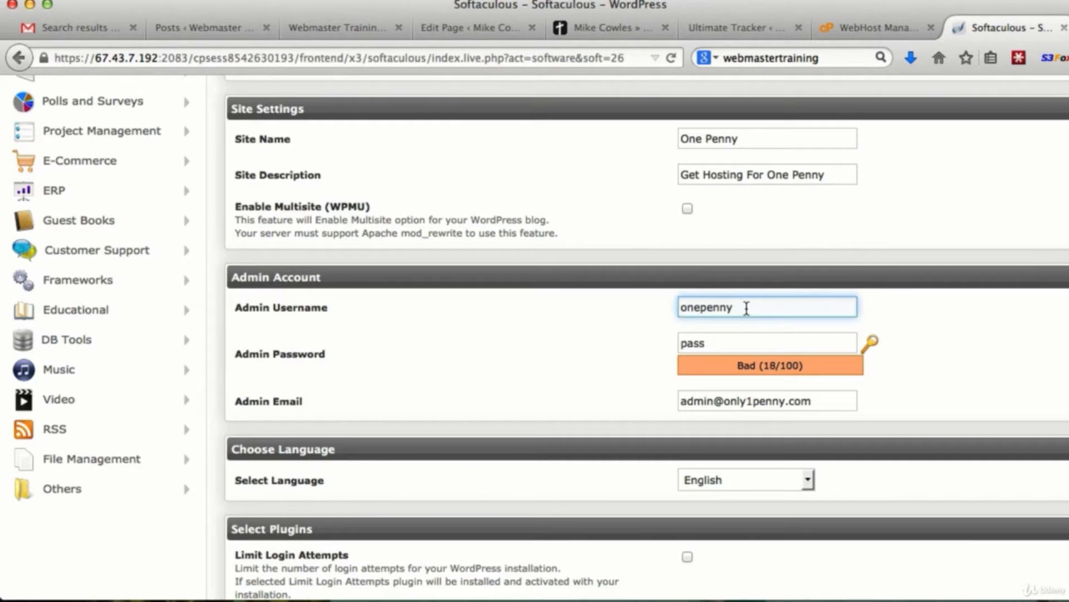
{"action": "left_click_drag", "start_coordinate": [723, 342], "coordinate": [664, 343]}
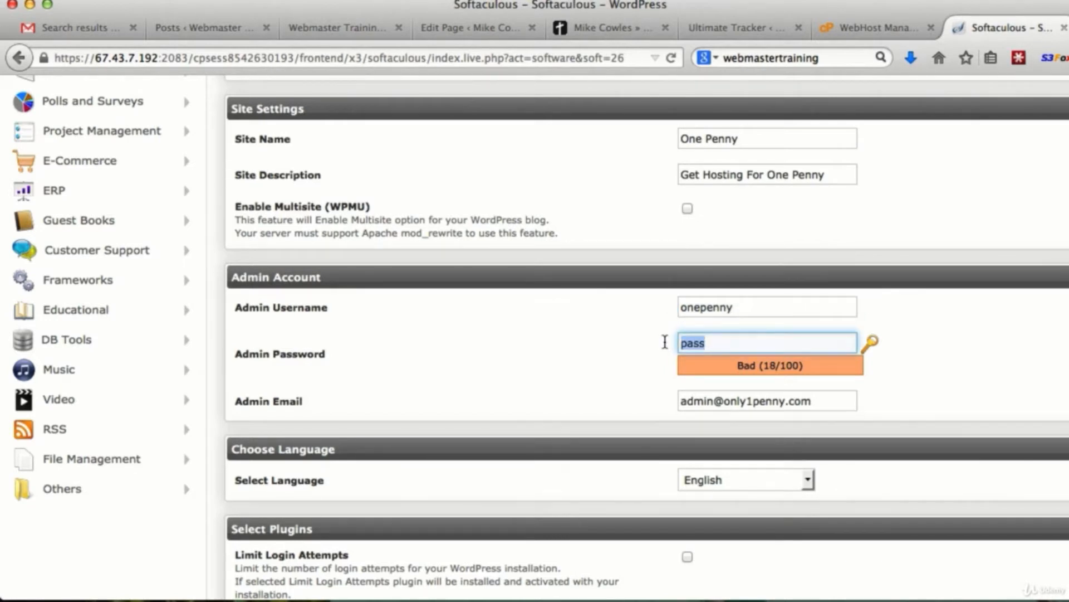
{"action": "right_click", "coordinate": [731, 342]}
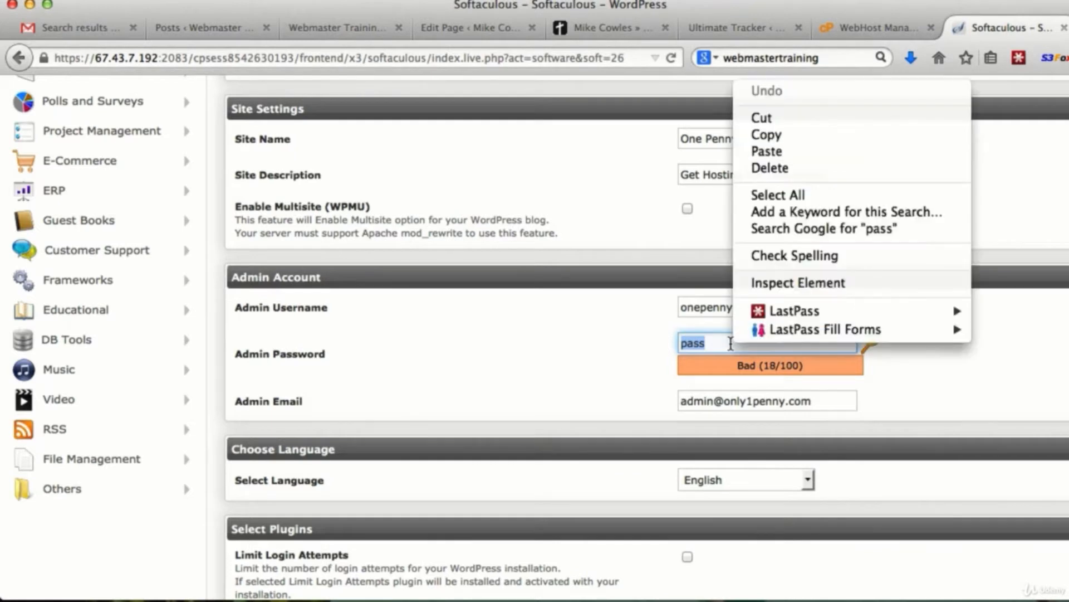
{"action": "mouse_move", "coordinate": [790, 310]}
{"action": "mouse_move", "coordinate": [707, 306]}
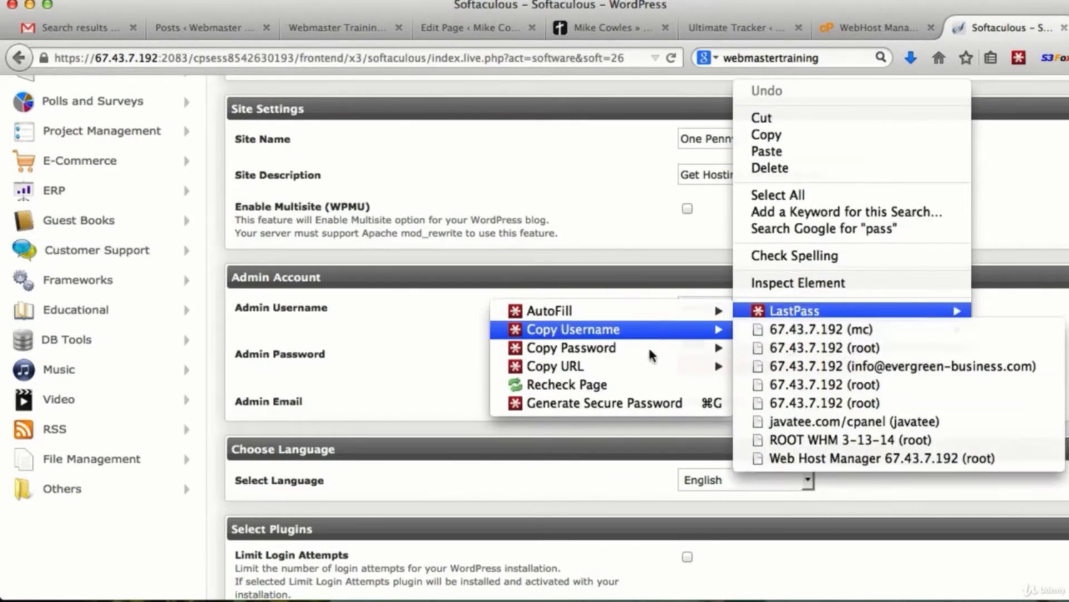
{"action": "left_click", "coordinate": [660, 405]}
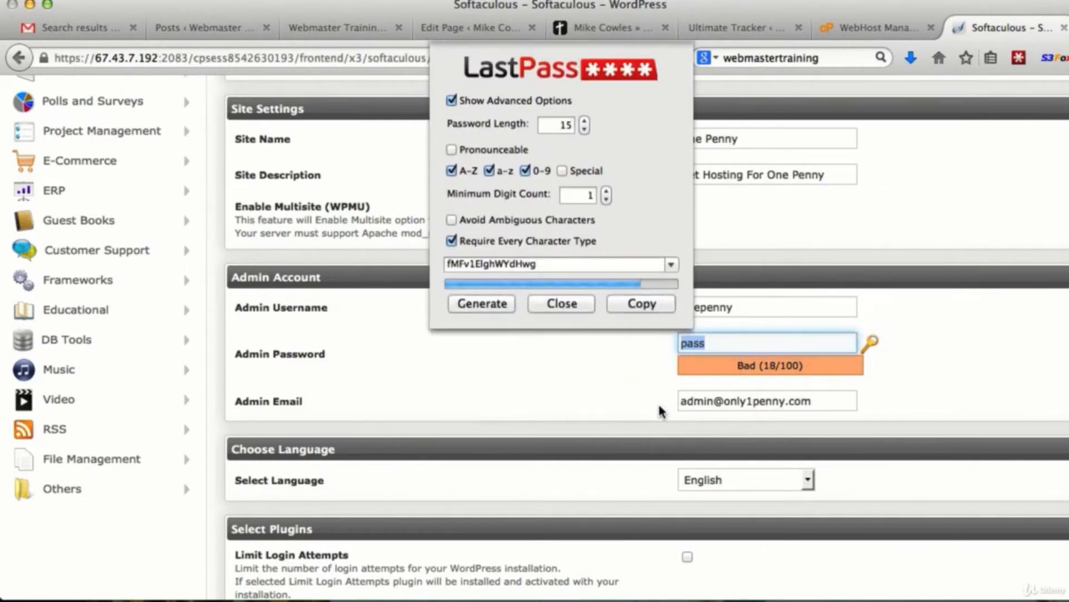
Copy the generated password, close the generator and paste it into the Admin Password field.
{"action": "double_click", "coordinate": [546, 264]}
{"action": "key", "text": "super+c"}
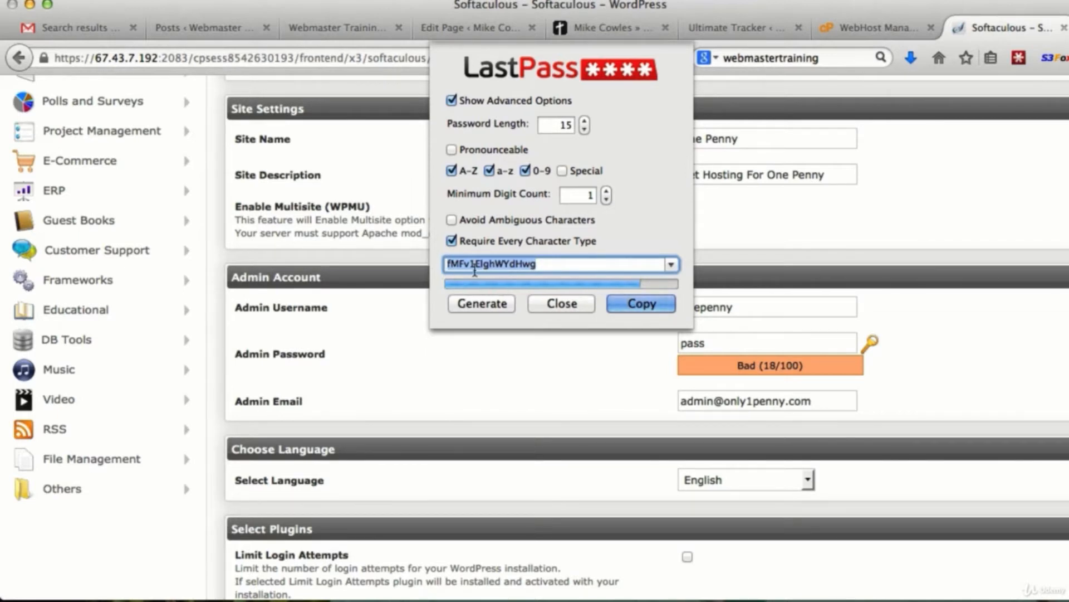
{"action": "left_click", "coordinate": [563, 305]}
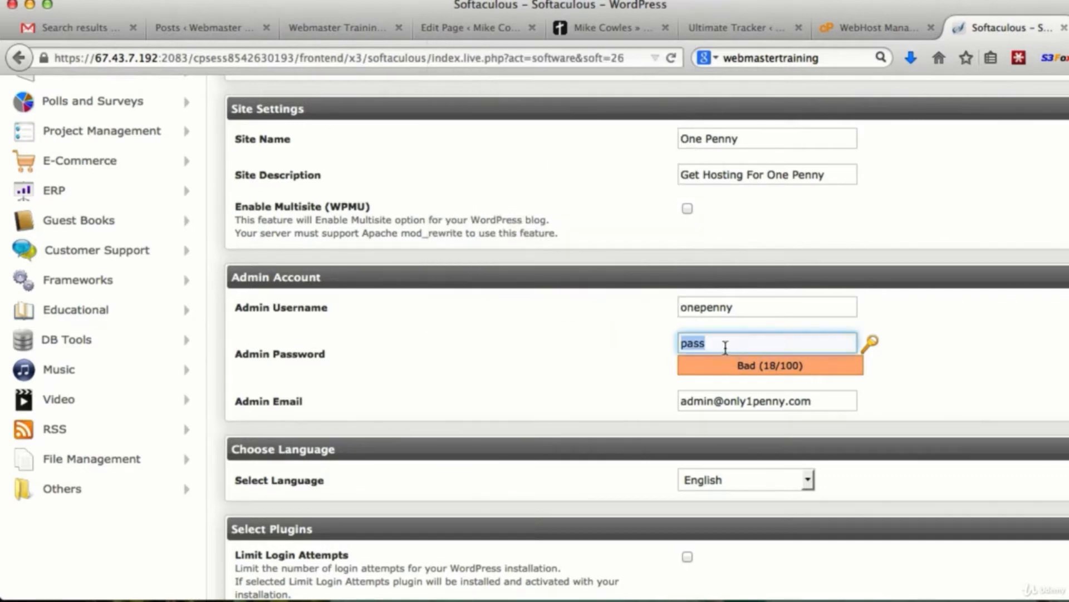
{"action": "key", "text": "super+v"}
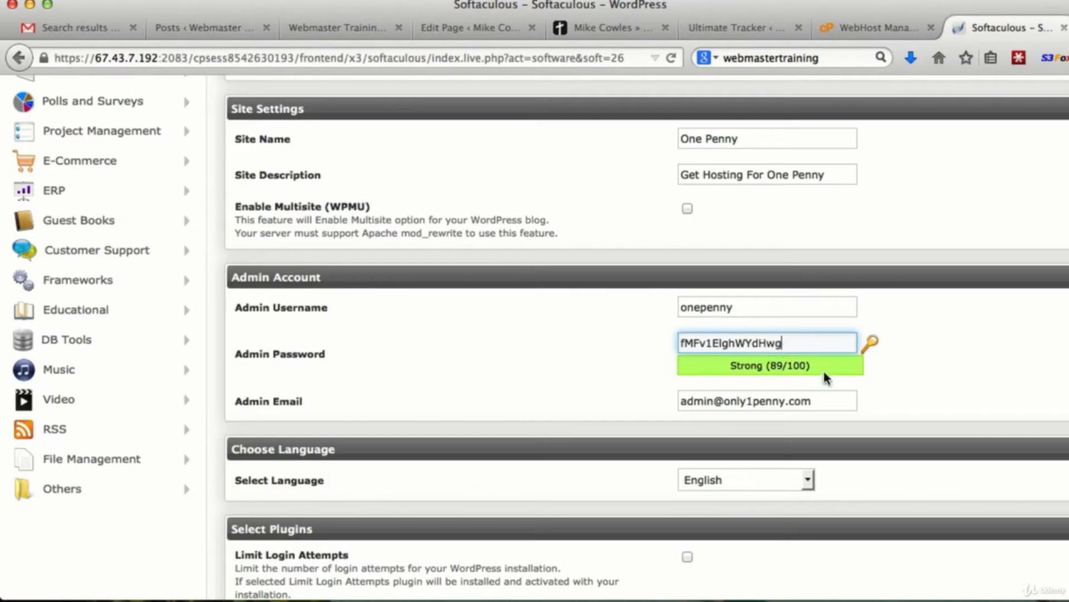
Select the Limit Login Attempts plugin and start the WordPress installation without choosing an optional theme.
{"action": "left_click", "coordinate": [823, 401]}
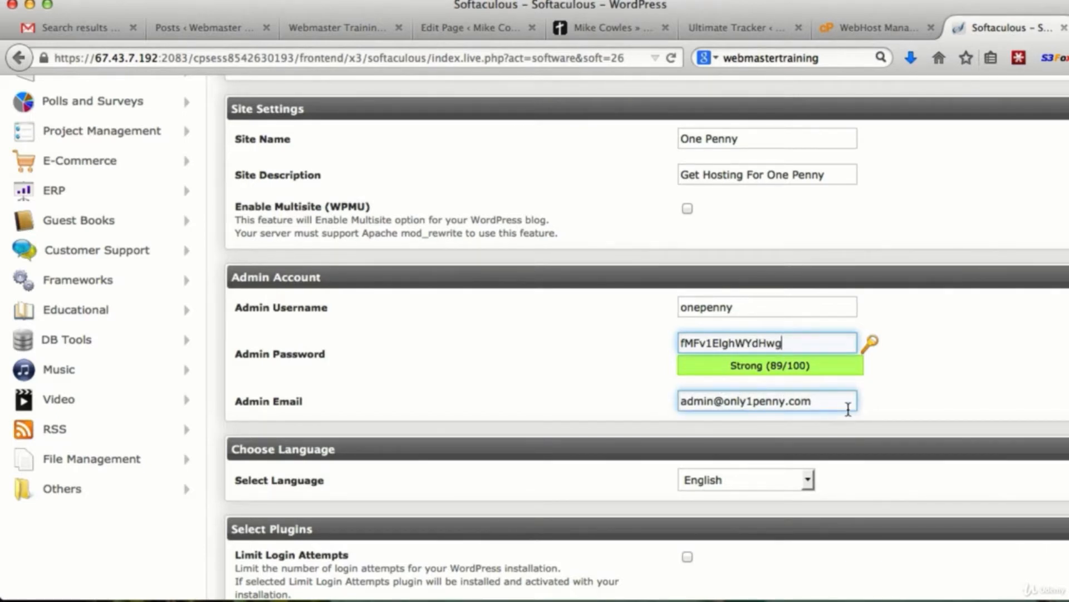
{"action": "scroll", "coordinate": [847, 410], "scroll_direction": "down", "scroll_amount": 5}
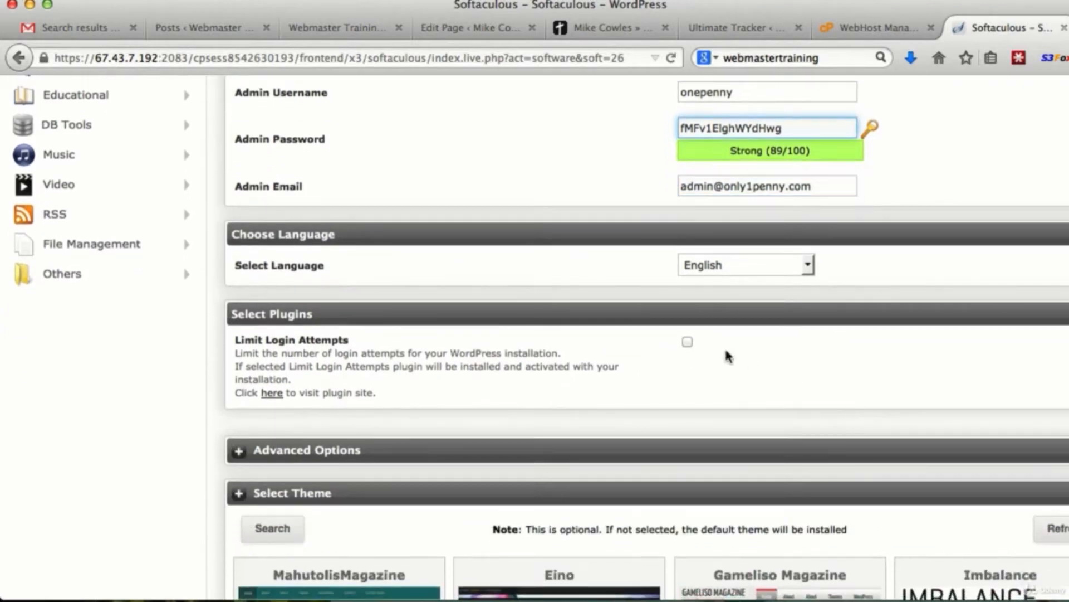
{"action": "left_click", "coordinate": [689, 344]}
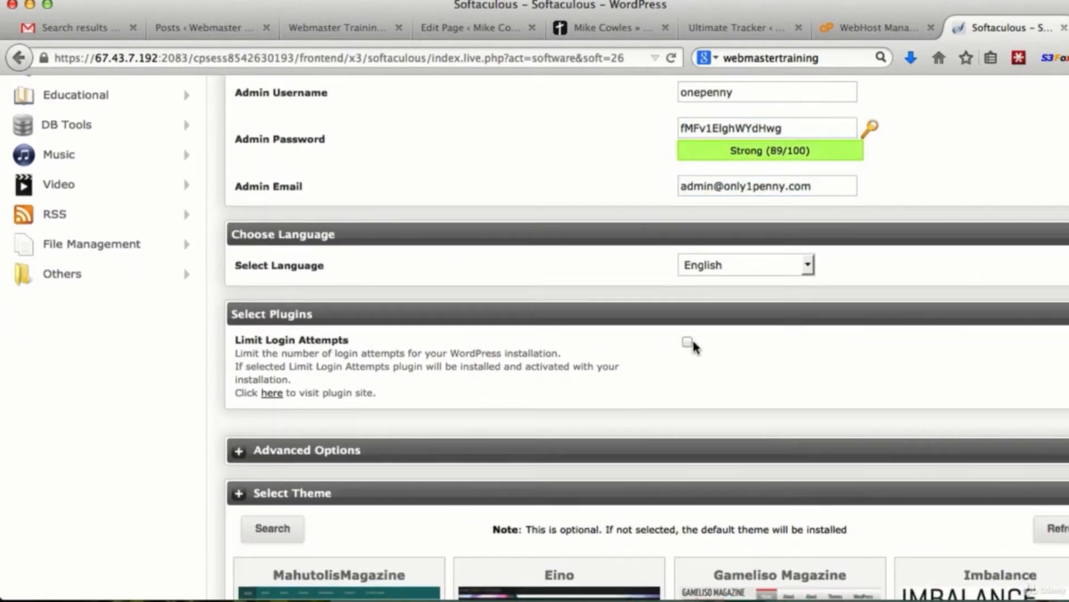
{"action": "left_click", "coordinate": [687, 341]}
{"action": "scroll", "coordinate": [764, 383], "scroll_direction": "down", "scroll_amount": 10}
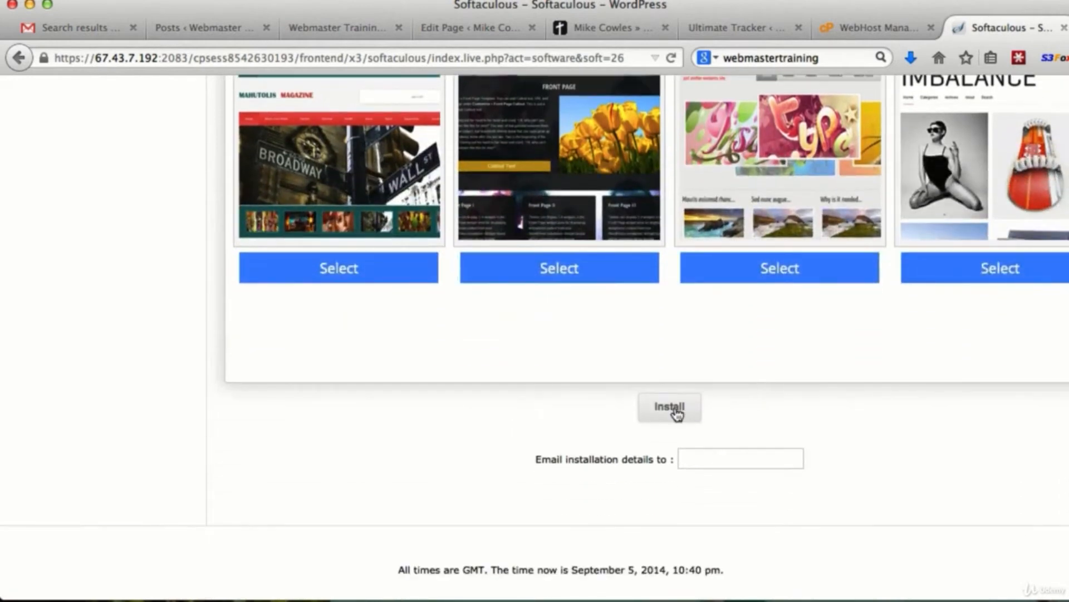
{"action": "left_click", "coordinate": [675, 411]}
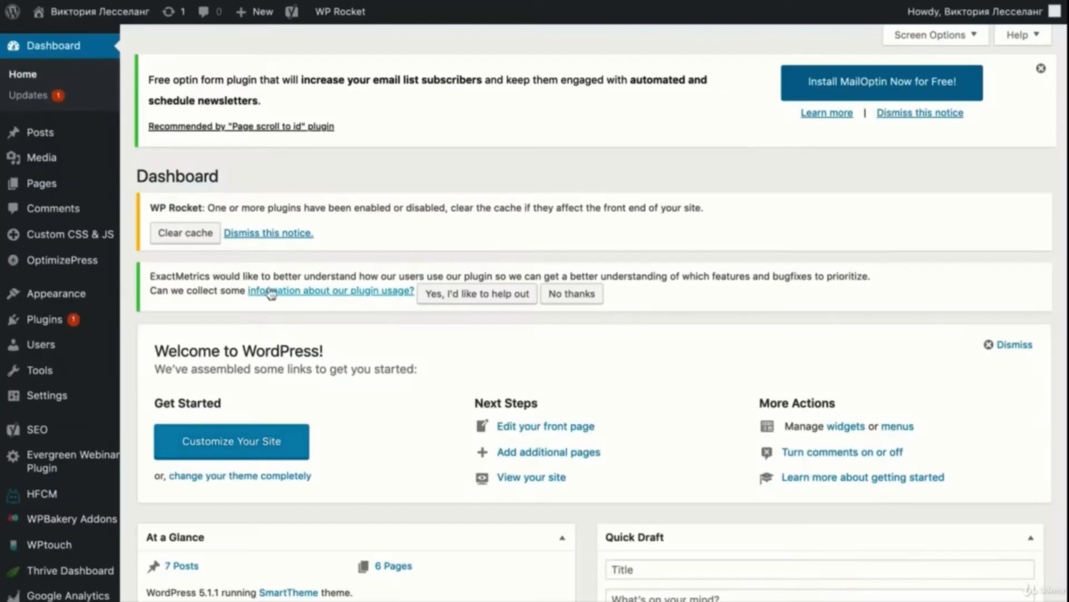
Show the themes installed on the other WordPress site and open its page for adding a new theme.
{"action": "mouse_move", "coordinate": [72, 291]}
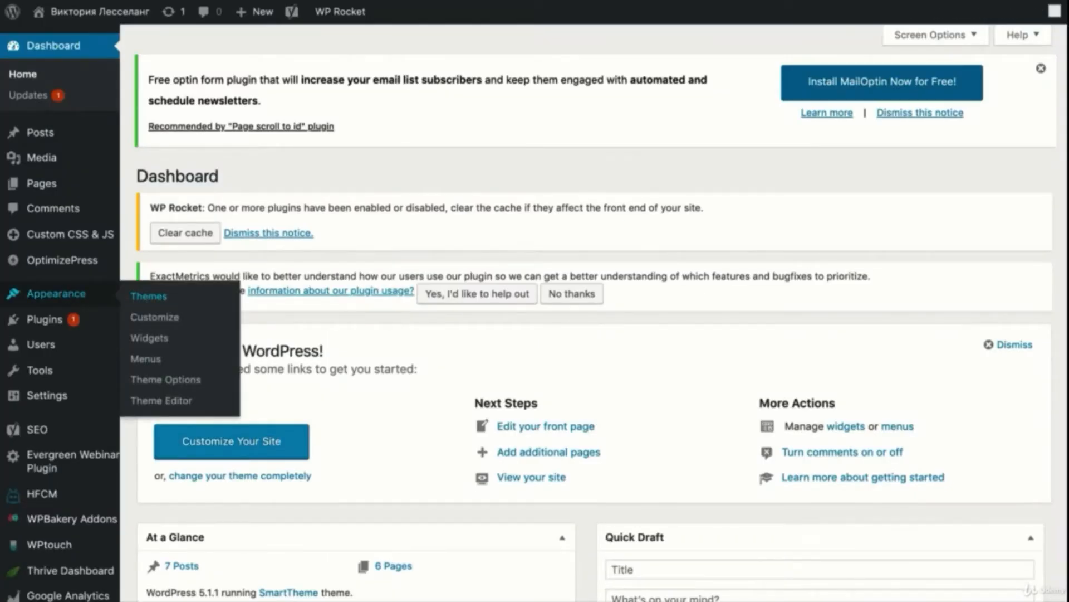
{"action": "left_click", "coordinate": [148, 296]}
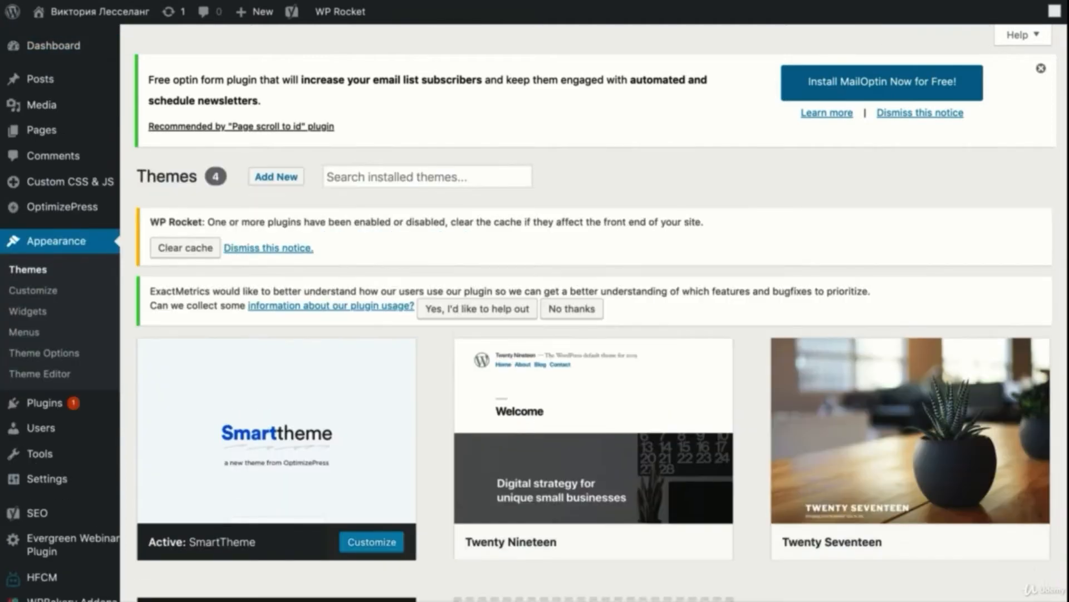
{"action": "scroll", "coordinate": [454, 263], "scroll_direction": "down", "scroll_amount": 5}
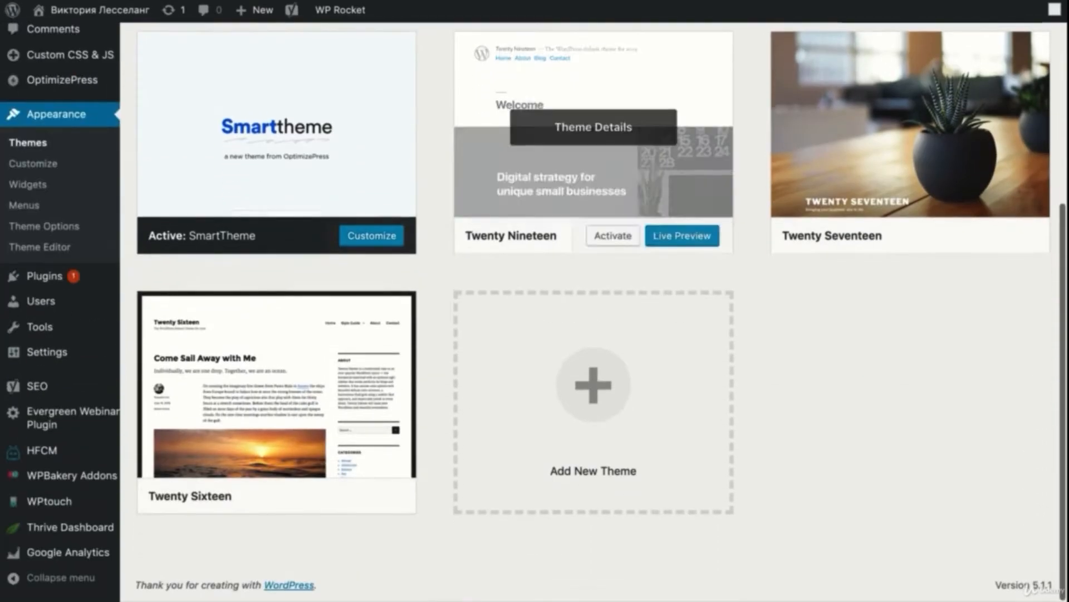
{"action": "left_click", "coordinate": [586, 378]}
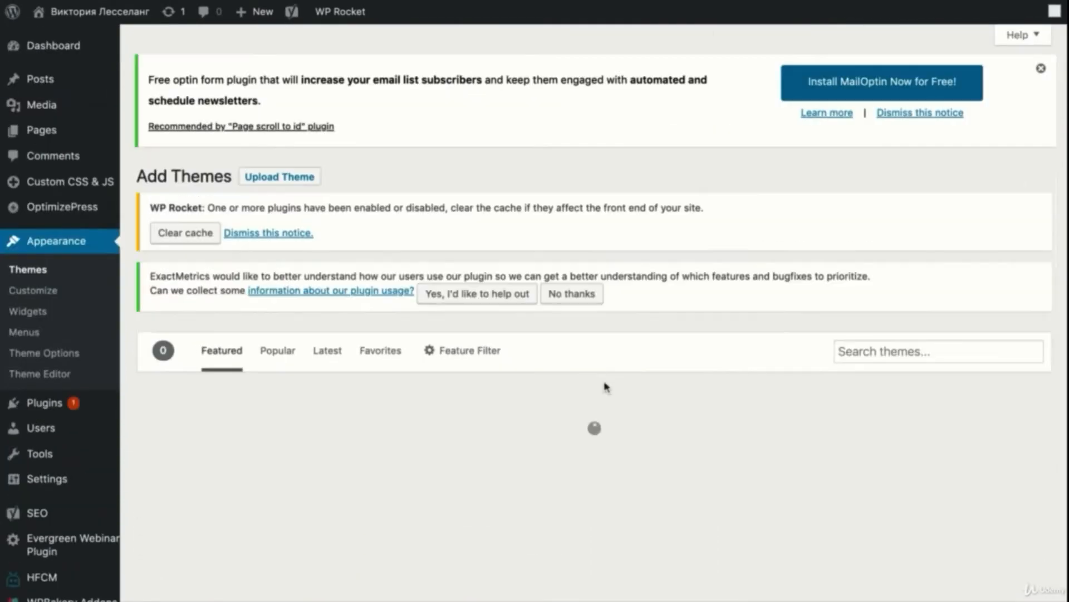
Browse the Popular themes available for installation and switch to the Latest themes.
{"action": "scroll", "coordinate": [621, 356], "scroll_direction": "down", "scroll_amount": 3}
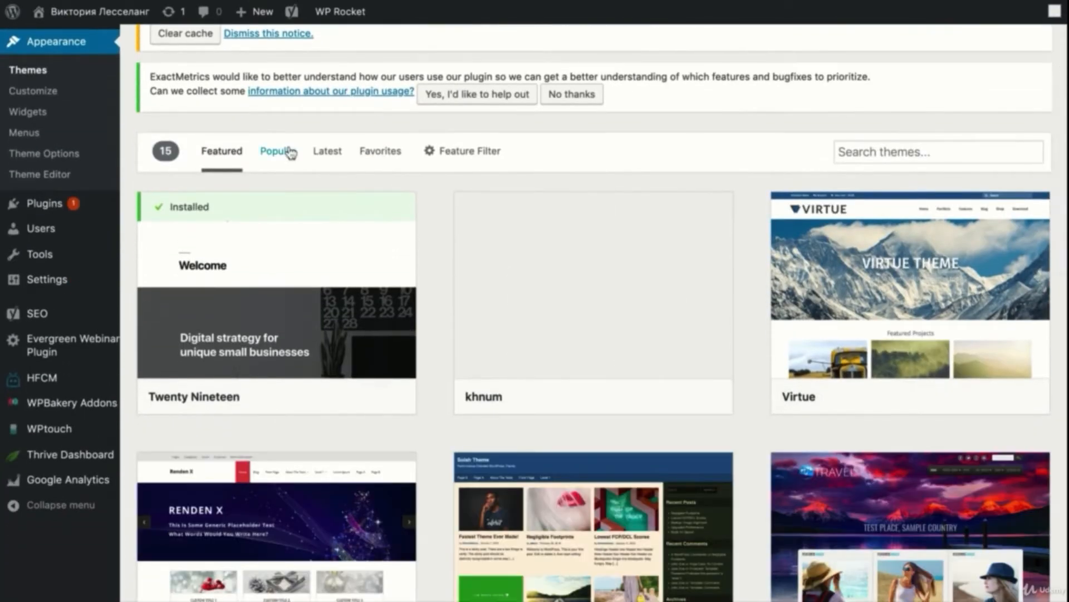
{"action": "left_click", "coordinate": [277, 151]}
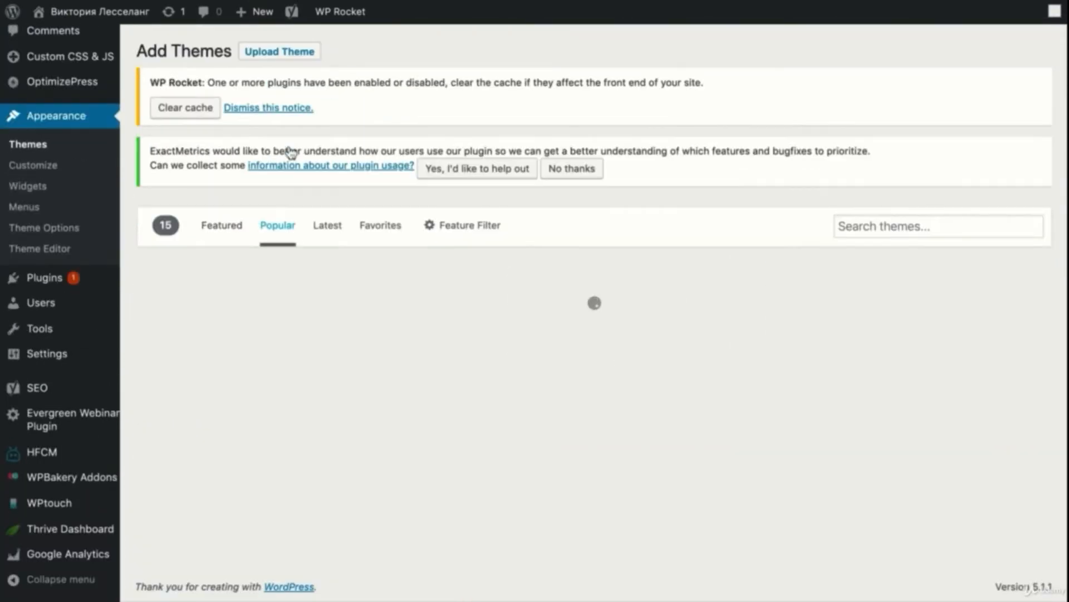
{"action": "scroll", "coordinate": [450, 368], "scroll_direction": "down", "scroll_amount": 5}
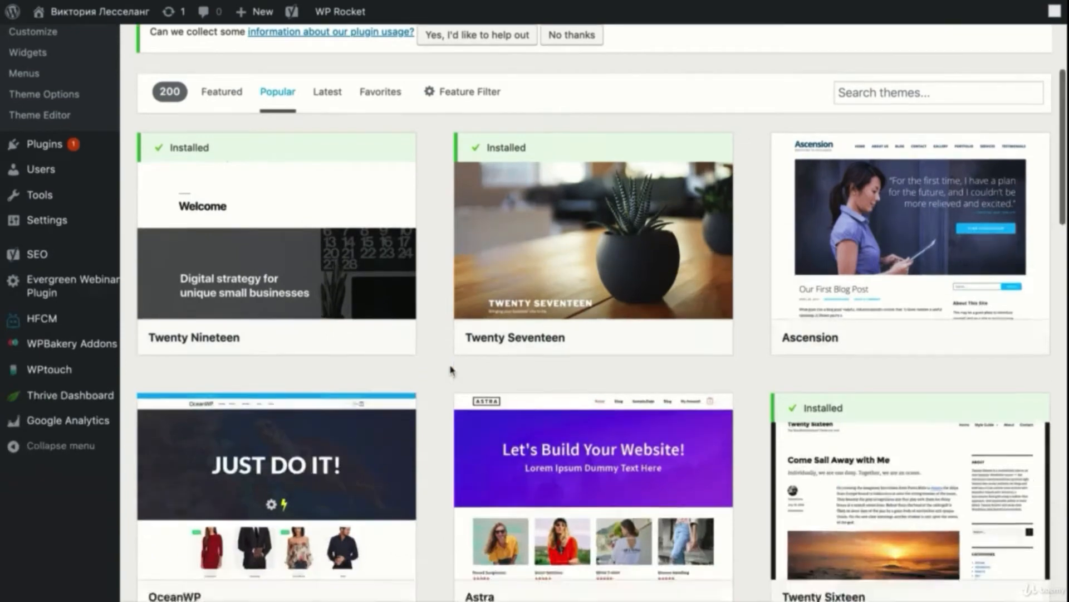
{"action": "scroll", "coordinate": [451, 369], "scroll_direction": "down", "scroll_amount": 8}
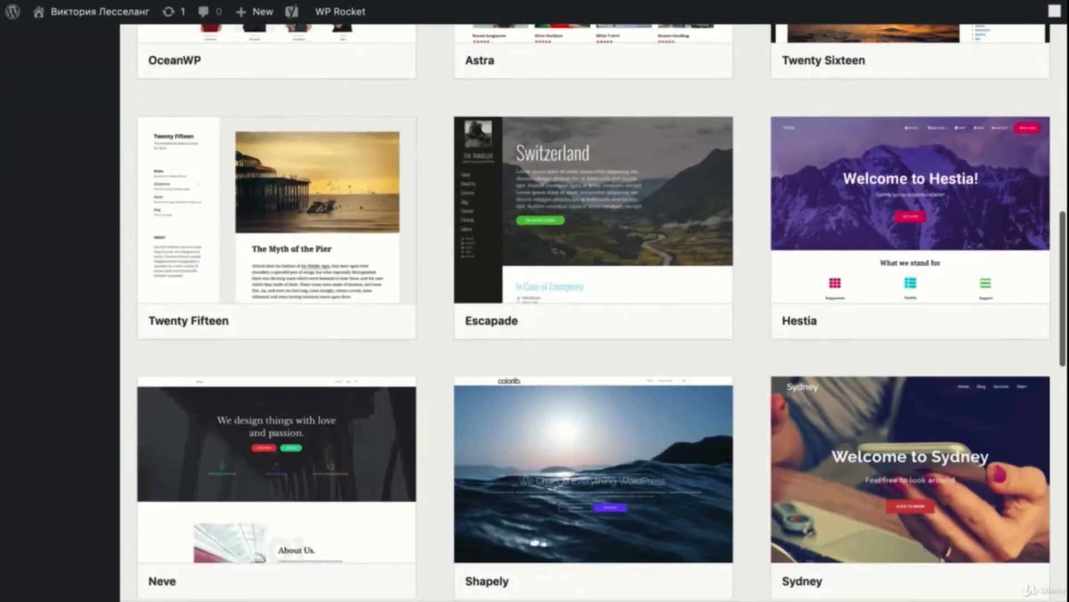
{"action": "scroll", "coordinate": [594, 312], "scroll_direction": "down", "scroll_amount": 5}
{"action": "scroll", "coordinate": [594, 312], "scroll_direction": "up", "scroll_amount": 20}
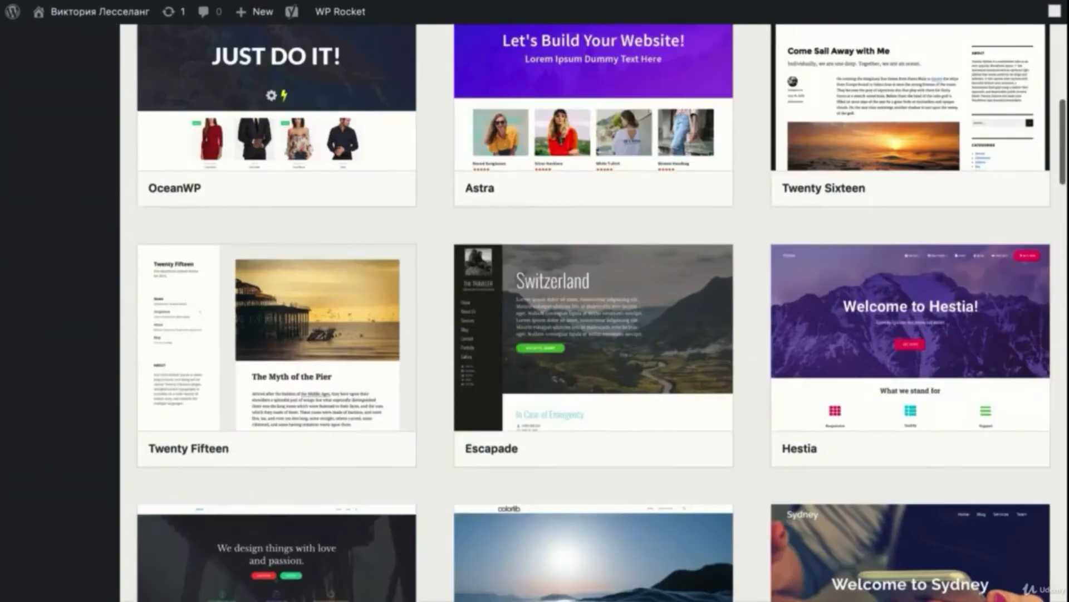
{"action": "left_click", "coordinate": [328, 351]}
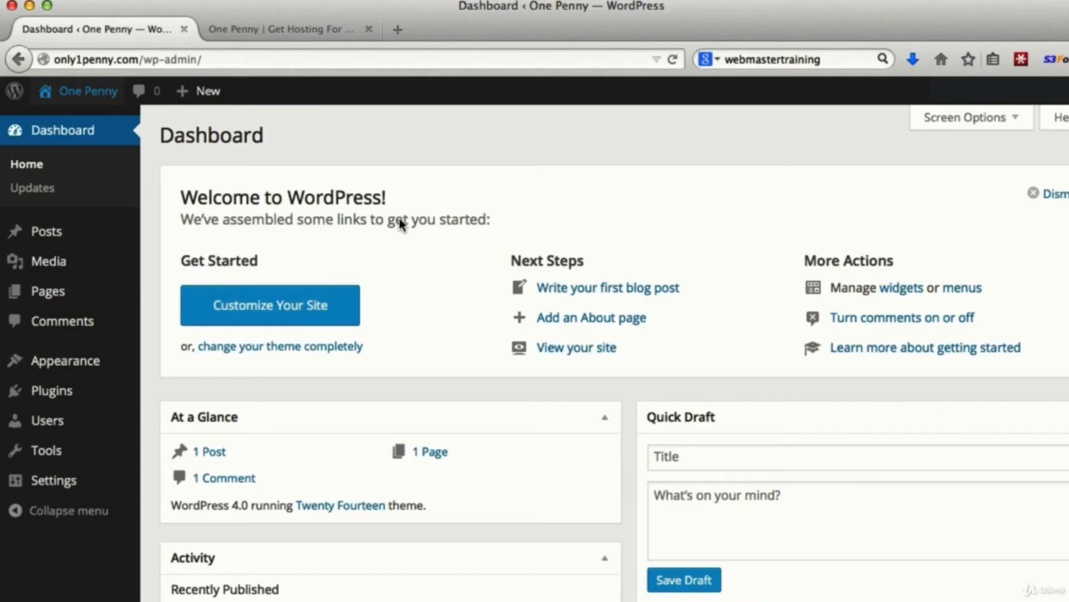
Install the featured Weblizar theme on the One Penny site and activate it.
{"action": "mouse_move", "coordinate": [81, 363]}
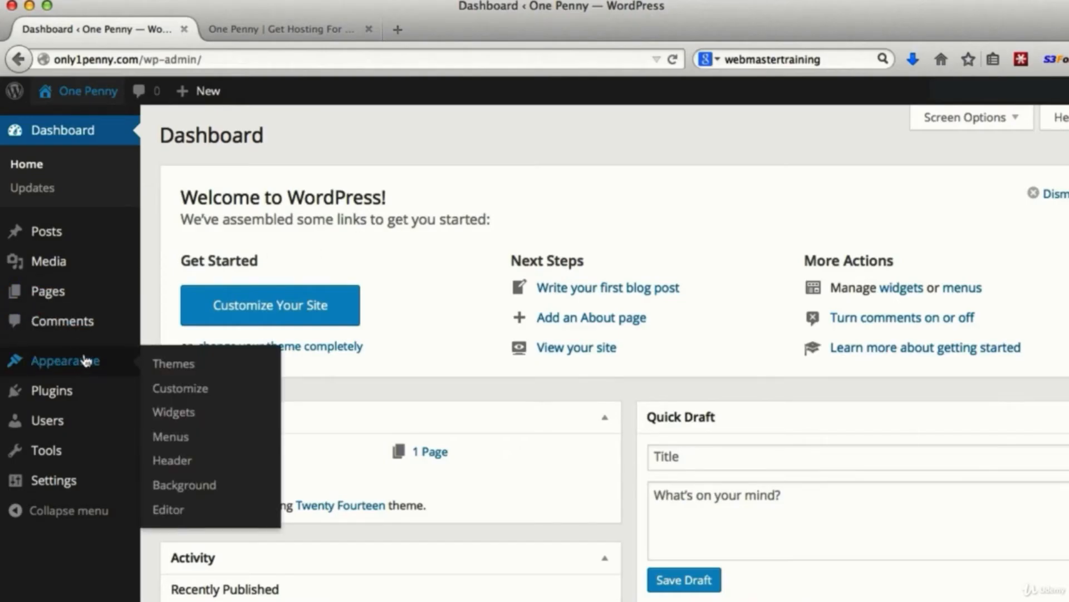
{"action": "left_click", "coordinate": [167, 363]}
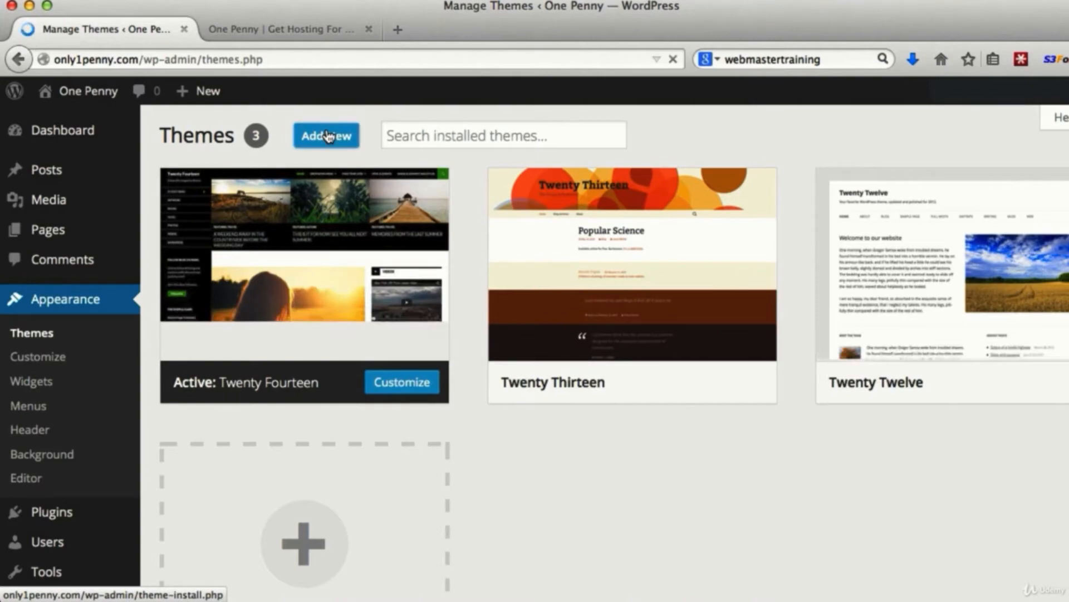
{"action": "left_click", "coordinate": [329, 136]}
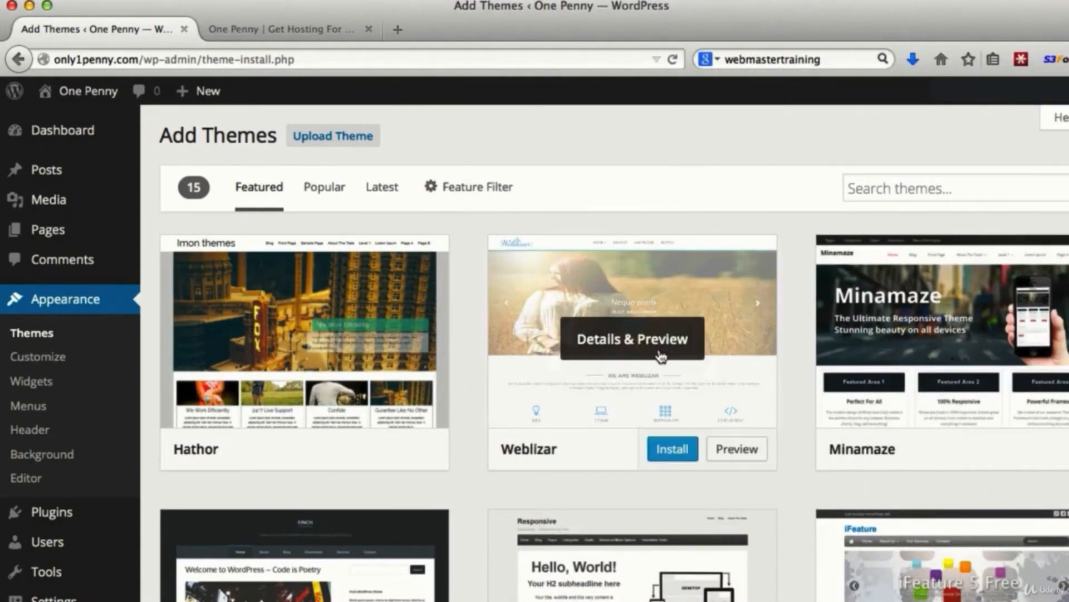
{"action": "scroll", "coordinate": [661, 356], "scroll_direction": "down", "scroll_amount": 4}
{"action": "scroll", "coordinate": [661, 357], "scroll_direction": "up", "scroll_amount": 4}
{"action": "left_click", "coordinate": [675, 450]}
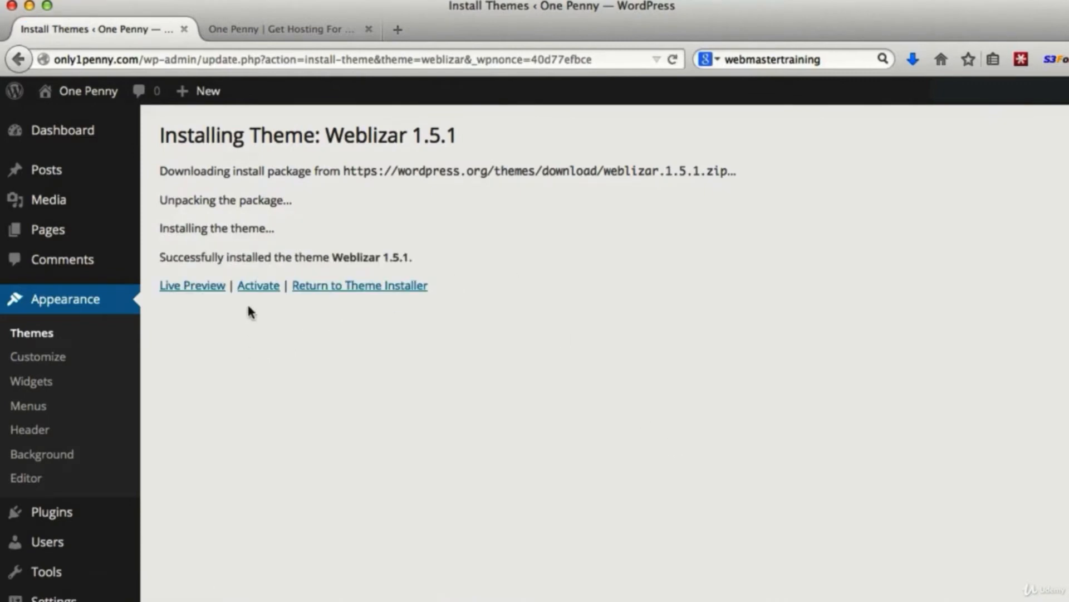
{"action": "left_click", "coordinate": [255, 288]}
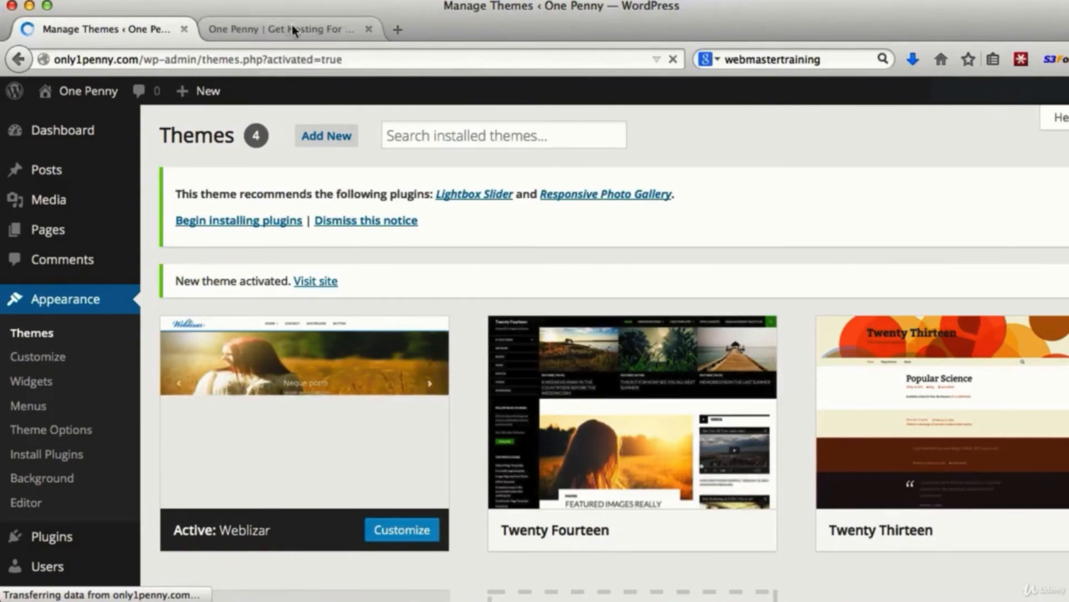
Examine the One Penny site's front page with the Weblizar theme applied.
{"action": "left_click", "coordinate": [294, 29]}
{"action": "scroll", "coordinate": [854, 415], "scroll_direction": "down", "scroll_amount": 15}
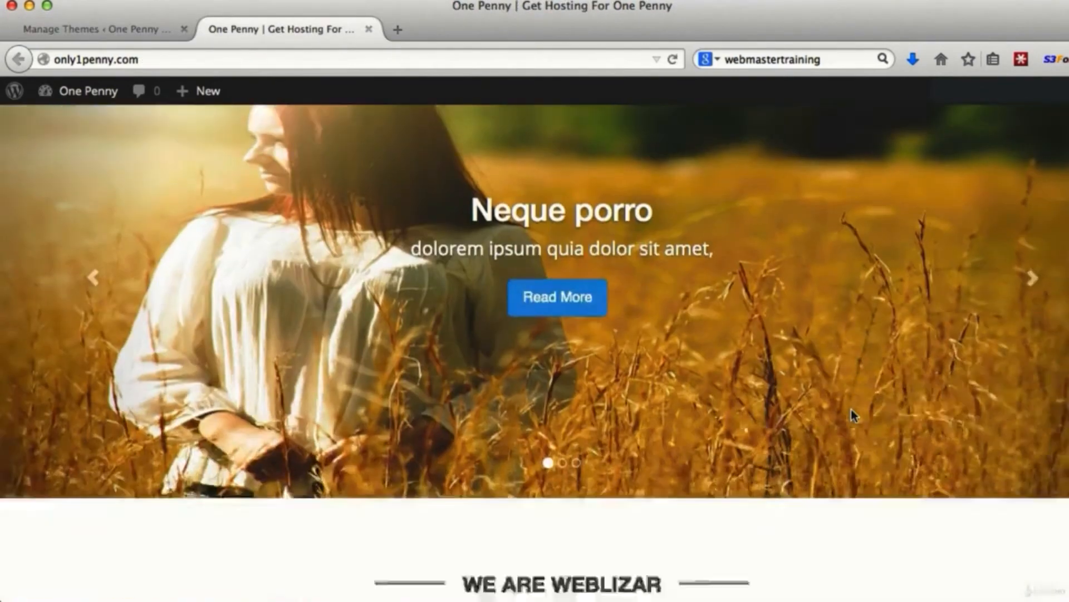
{"action": "scroll", "coordinate": [854, 415], "scroll_direction": "up", "scroll_amount": 15}
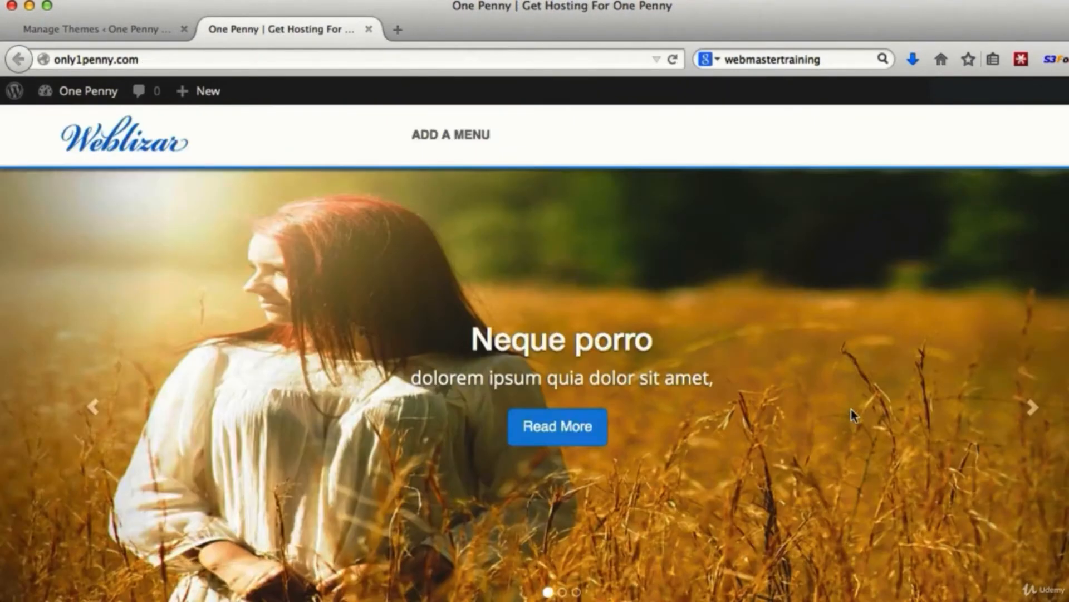
Return to the One Penny theme management page and open the file chooser for uploading a zipped theme.
{"action": "left_click", "coordinate": [142, 32]}
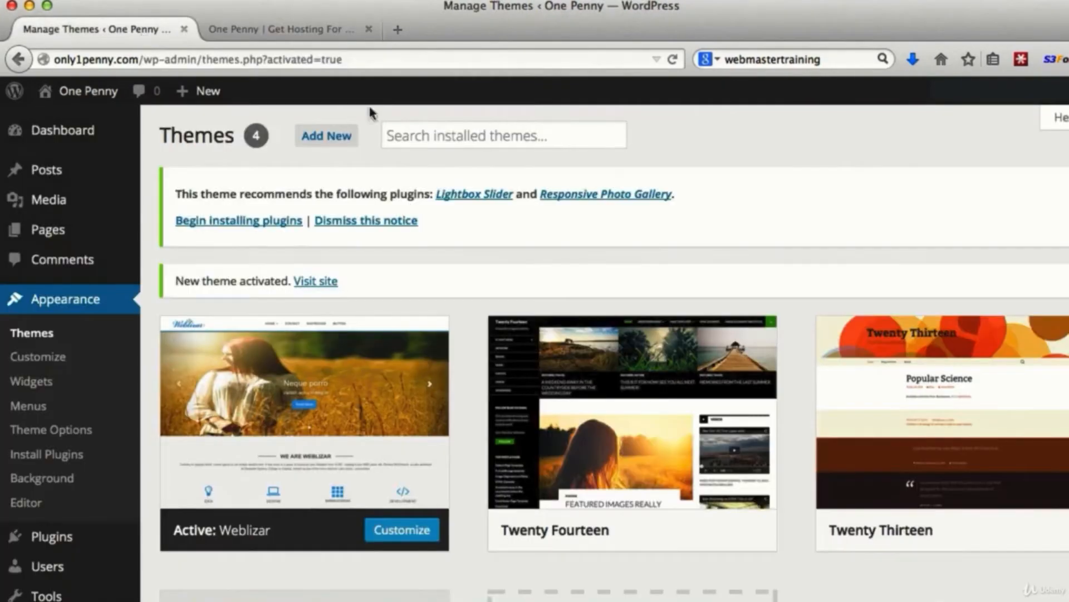
{"action": "left_click", "coordinate": [327, 136]}
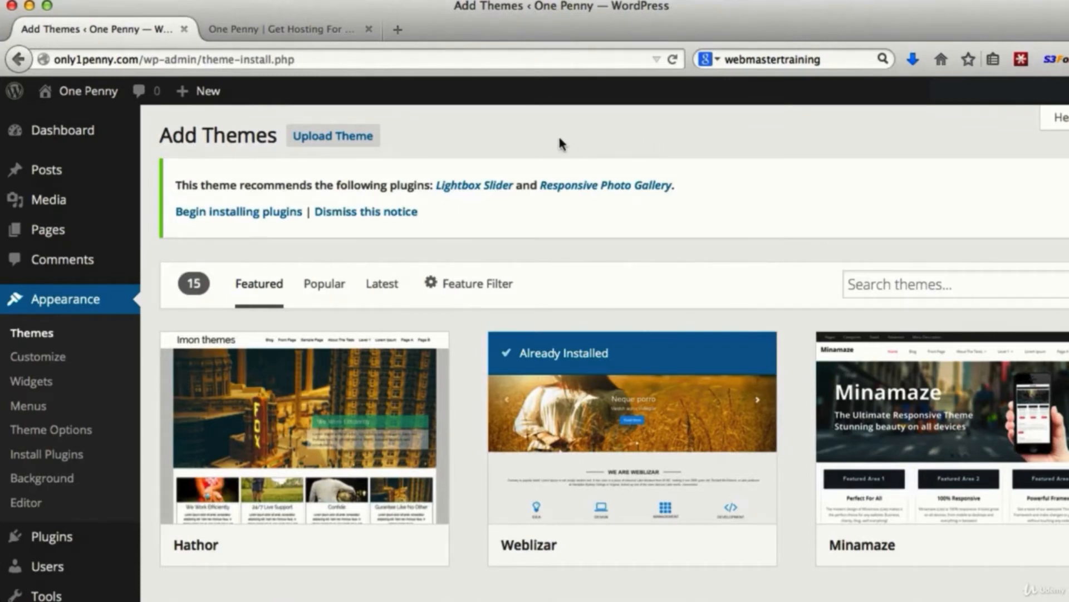
{"action": "left_click", "coordinate": [351, 138]}
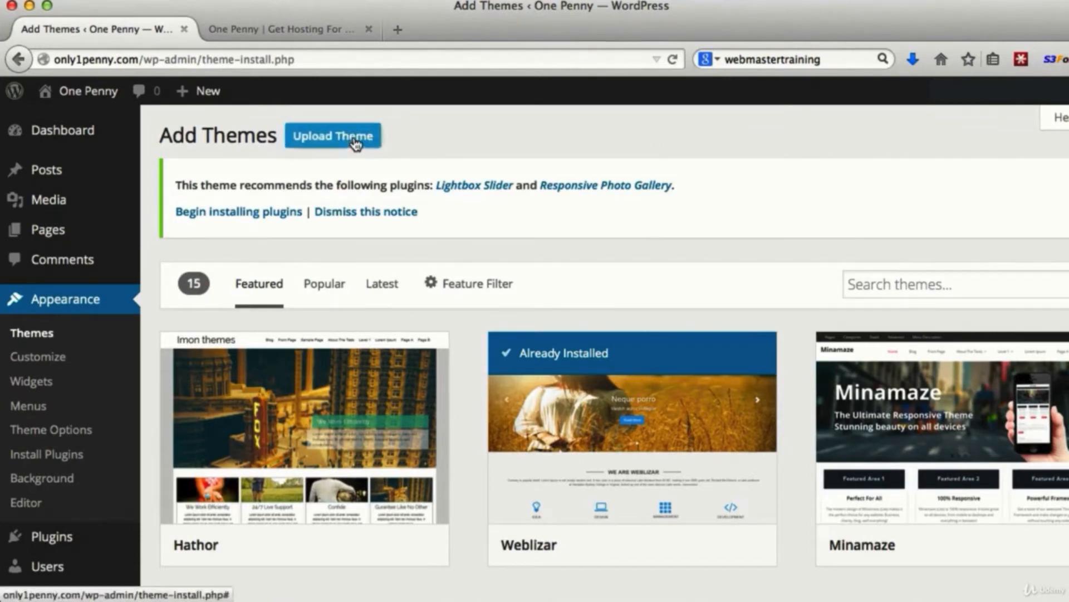
{"action": "left_click", "coordinate": [503, 385]}
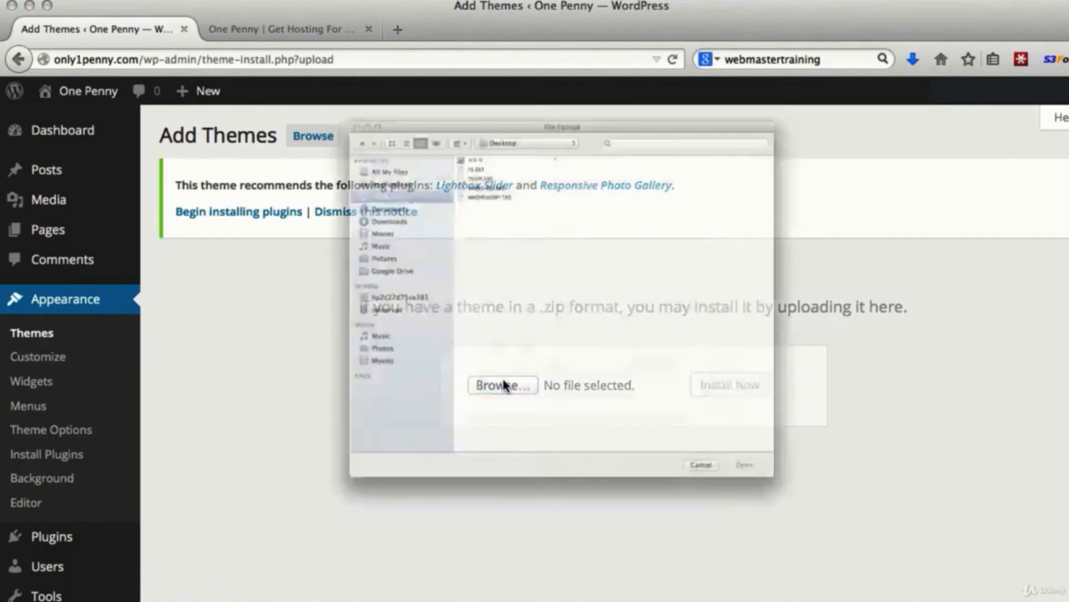
Find mindful.zip on the Mac, install it as an uploaded theme and activate it.
{"action": "left_click", "coordinate": [680, 36]}
{"action": "type", "text": "mindful.zip"}
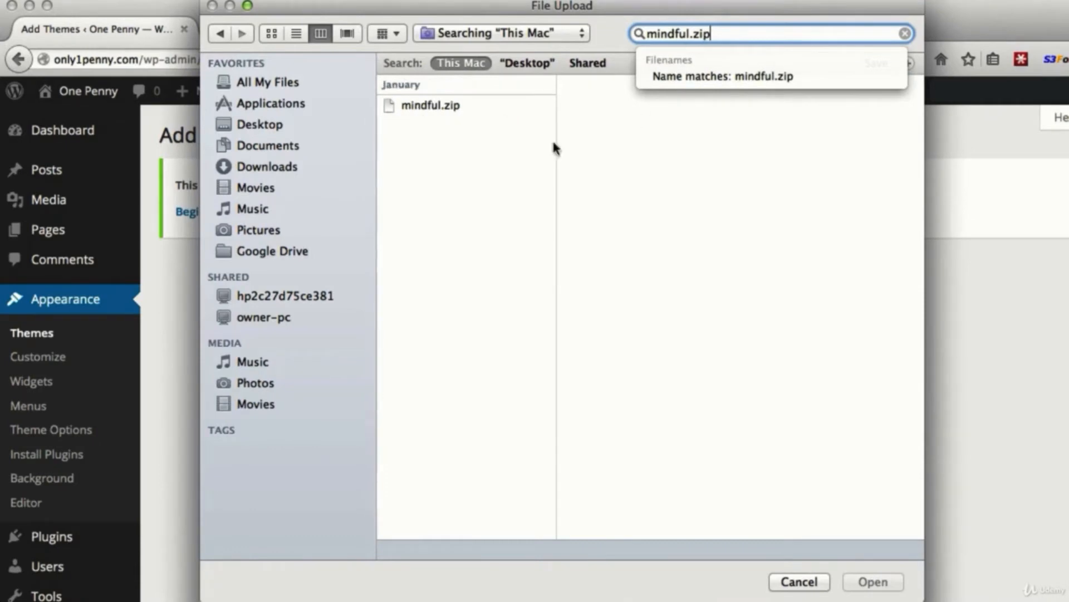
{"action": "left_click", "coordinate": [433, 106]}
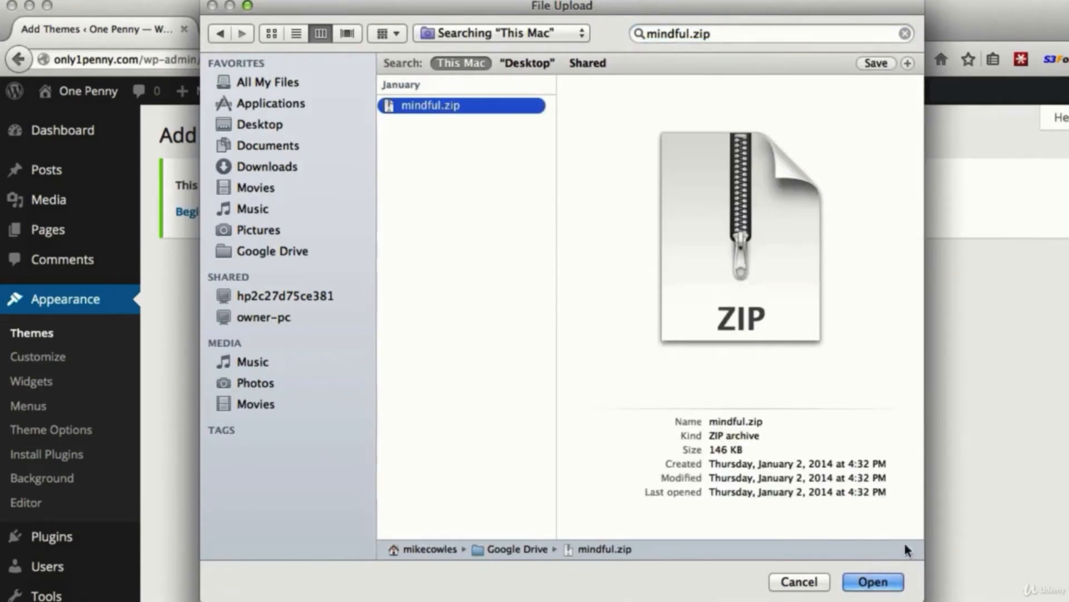
{"action": "left_click", "coordinate": [873, 583]}
{"action": "left_click", "coordinate": [725, 388]}
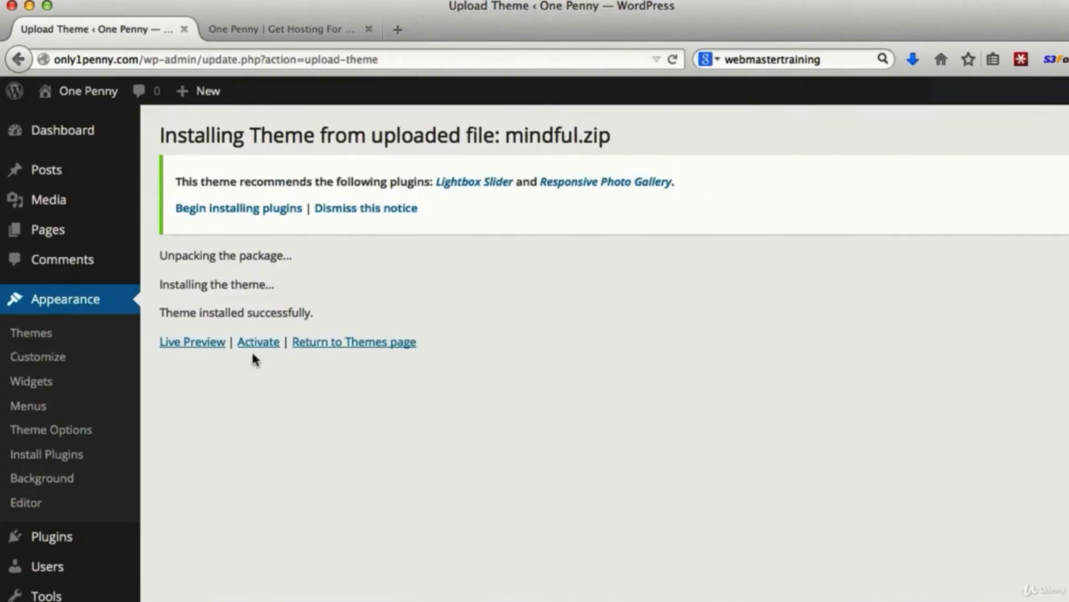
{"action": "left_click", "coordinate": [263, 342]}
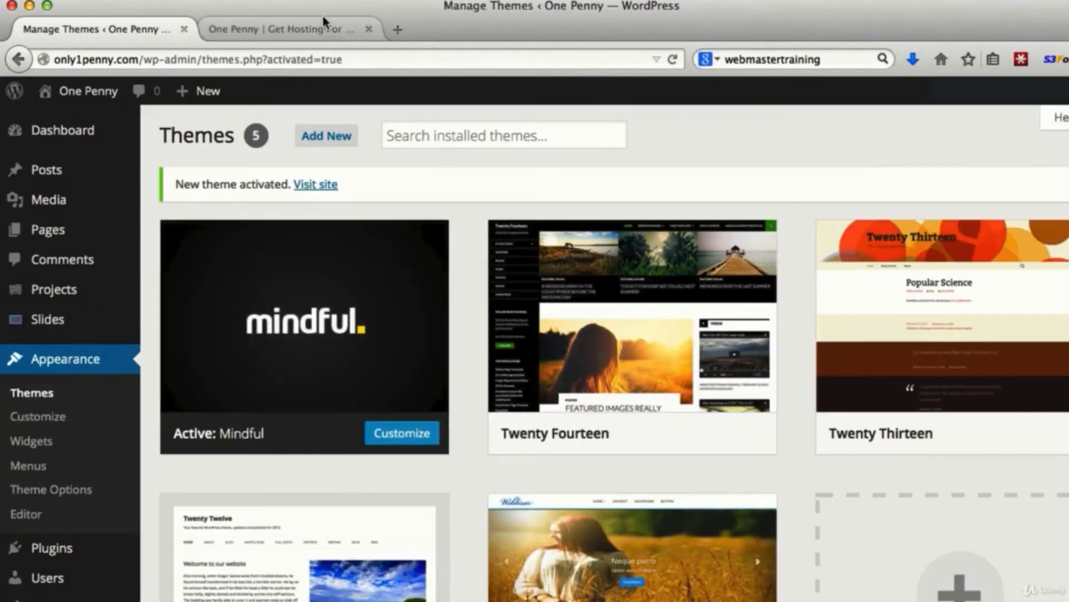
Reload the One Penny site's front page and examine its layout with the Mindful theme.
{"action": "left_click", "coordinate": [323, 28]}
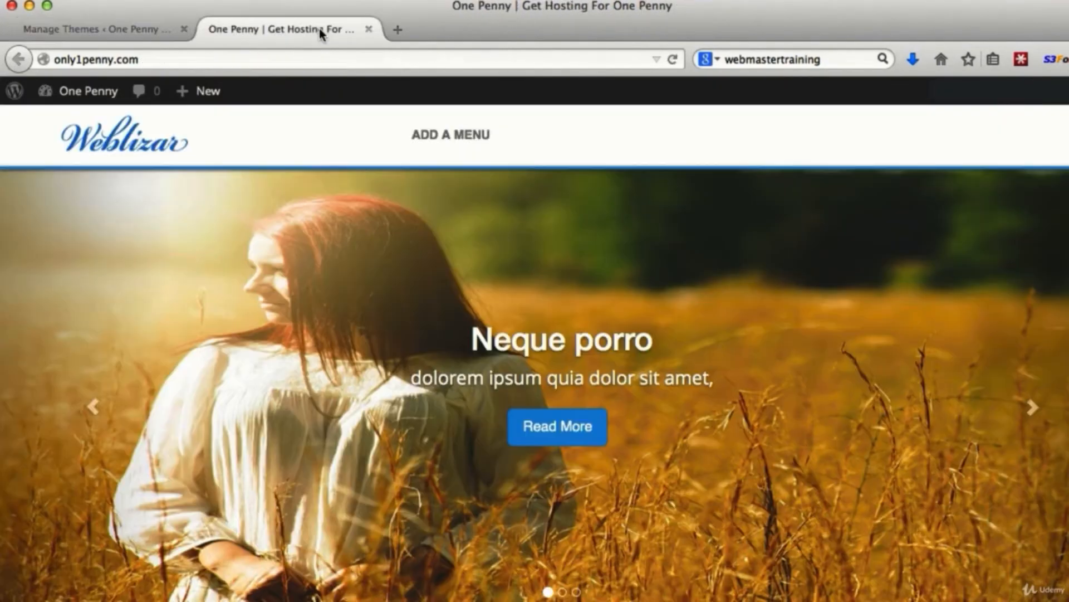
{"action": "left_click", "coordinate": [673, 59]}
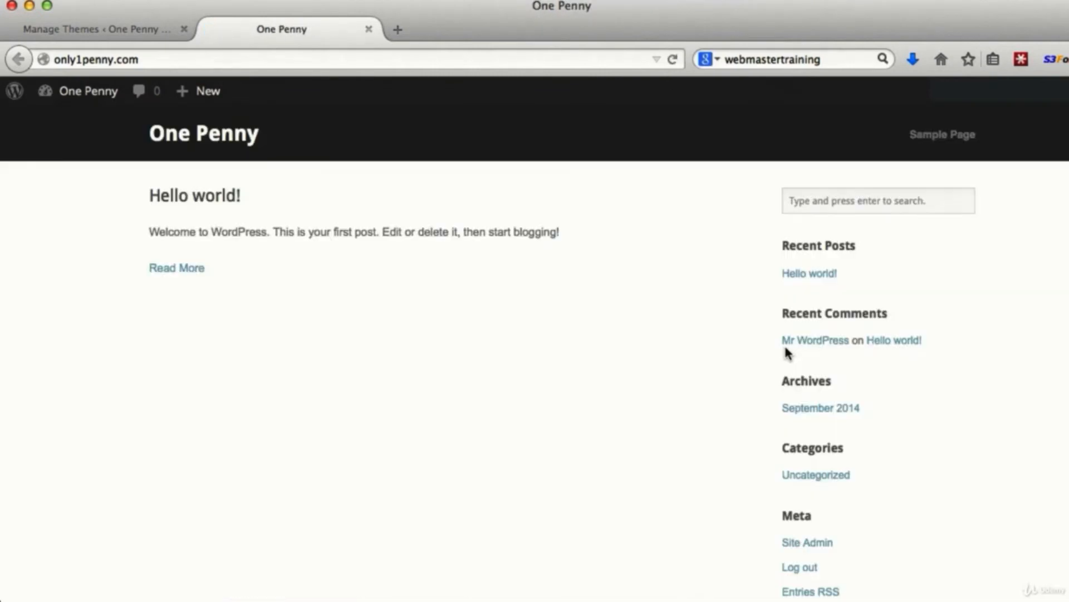
{"action": "scroll", "coordinate": [583, 365], "scroll_direction": "down", "scroll_amount": 5}
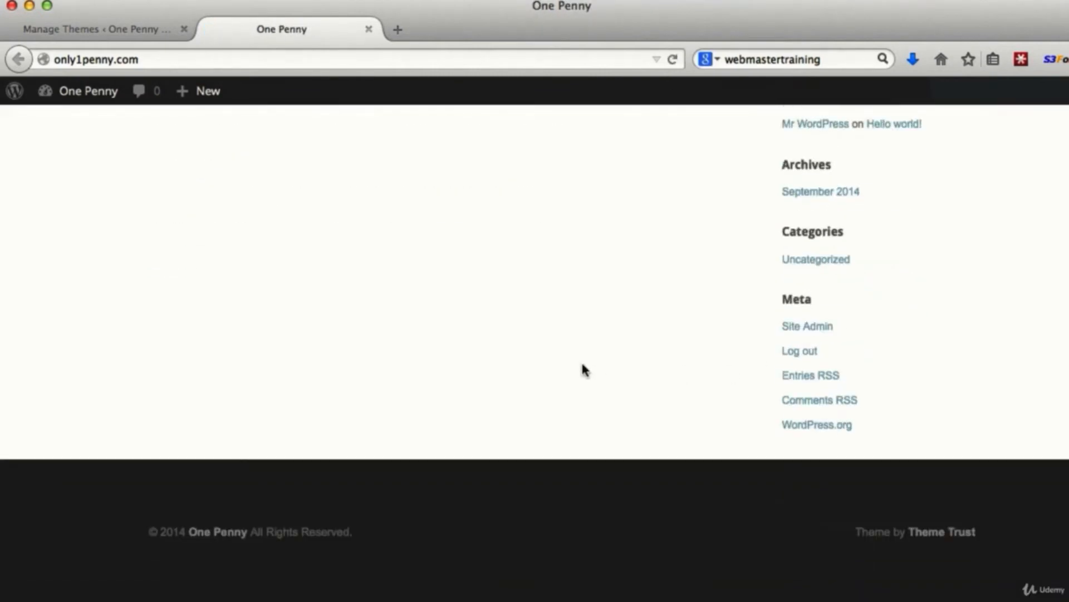
{"action": "scroll", "coordinate": [582, 366], "scroll_direction": "up", "scroll_amount": 5}
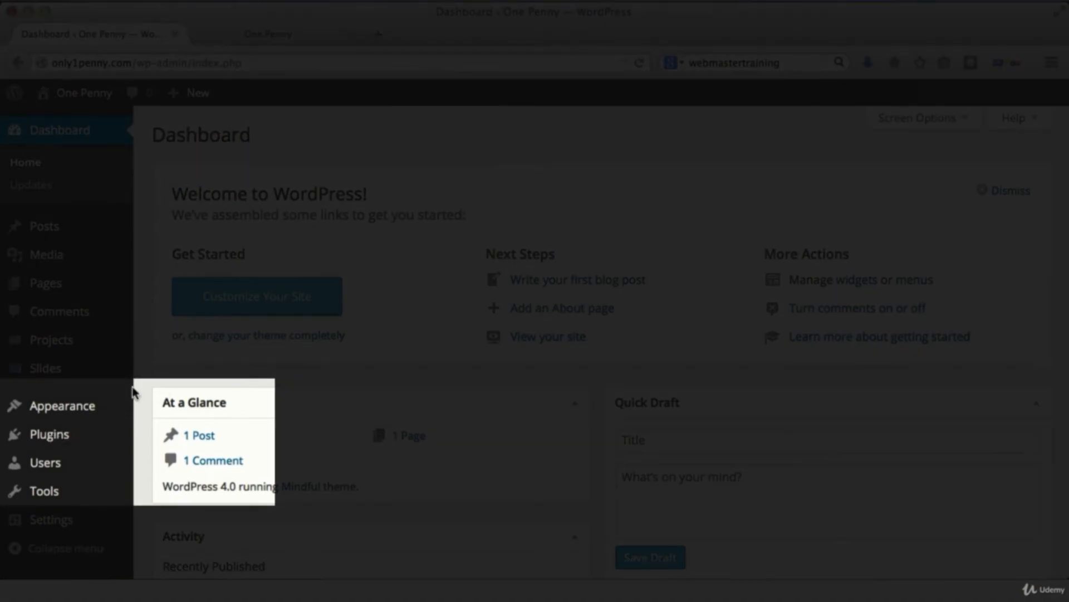
Search the plugin directory for "wp hide post" from the One Penny site's page for adding plugins.
{"action": "mouse_move", "coordinate": [64, 436]}
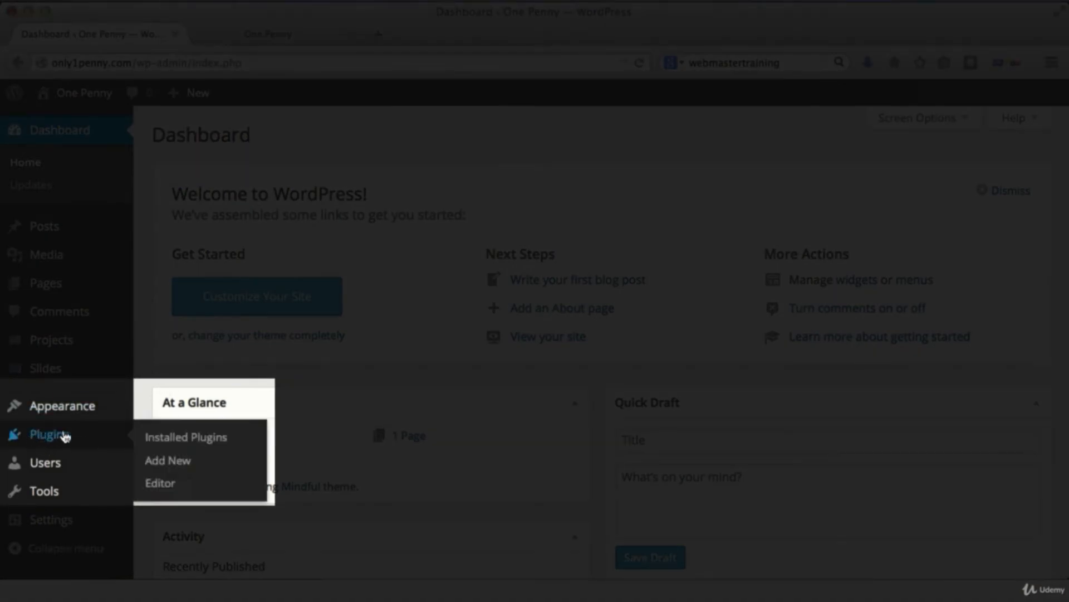
{"action": "left_click", "coordinate": [166, 461]}
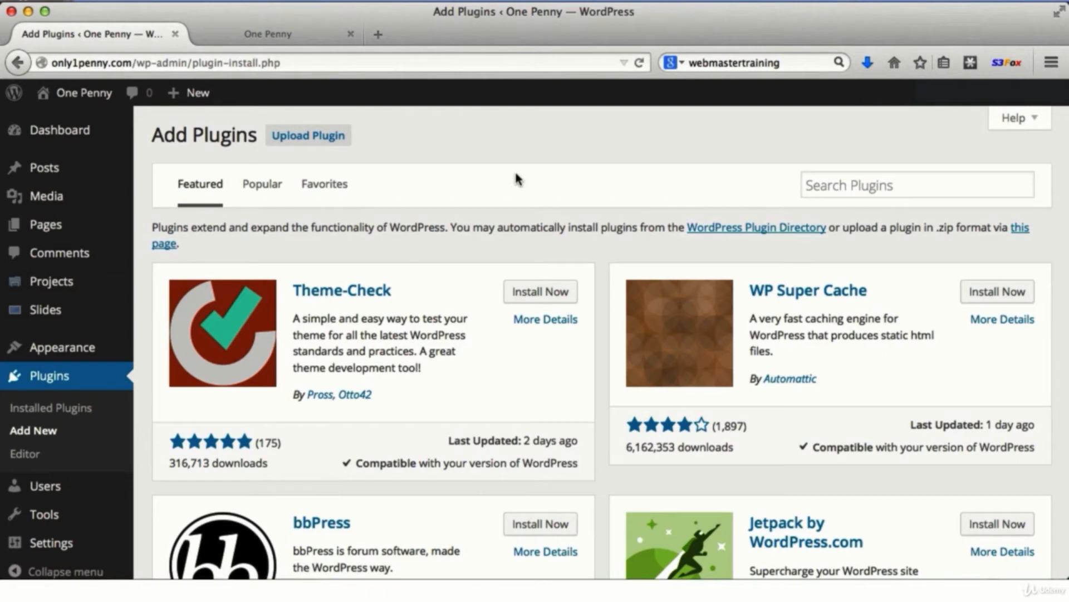
{"action": "left_click", "coordinate": [846, 190]}
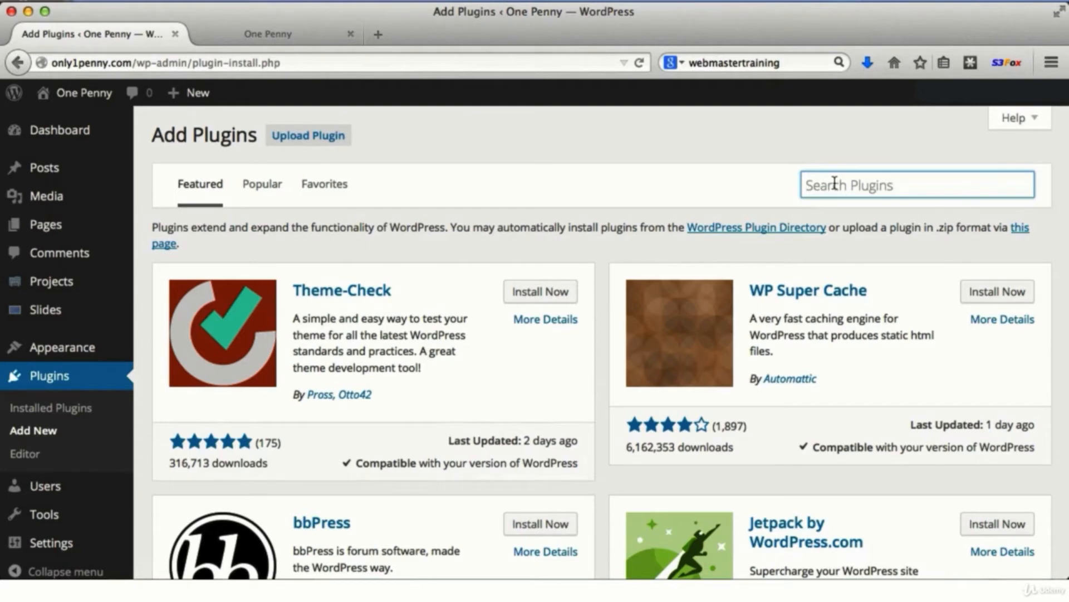
{"action": "type", "text": "wp"}
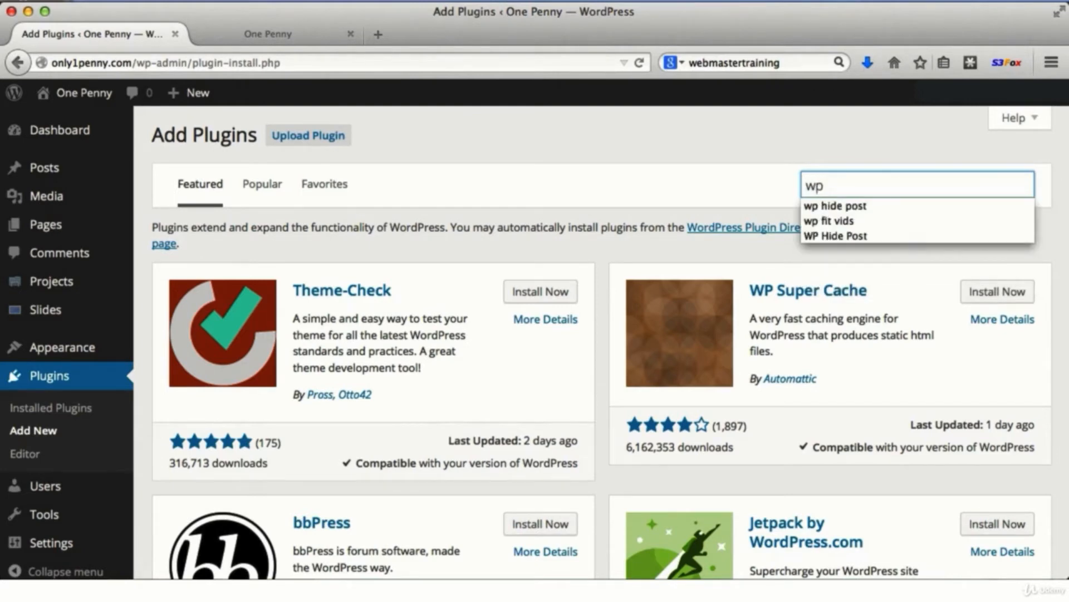
{"action": "left_click", "coordinate": [858, 207]}
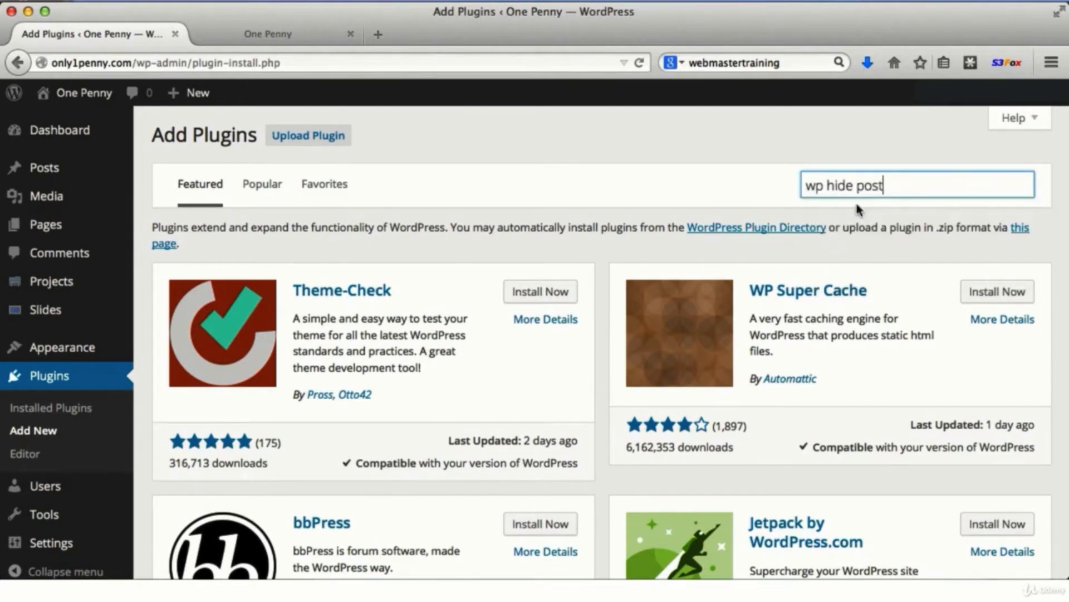
{"action": "left_click", "coordinate": [904, 186]}
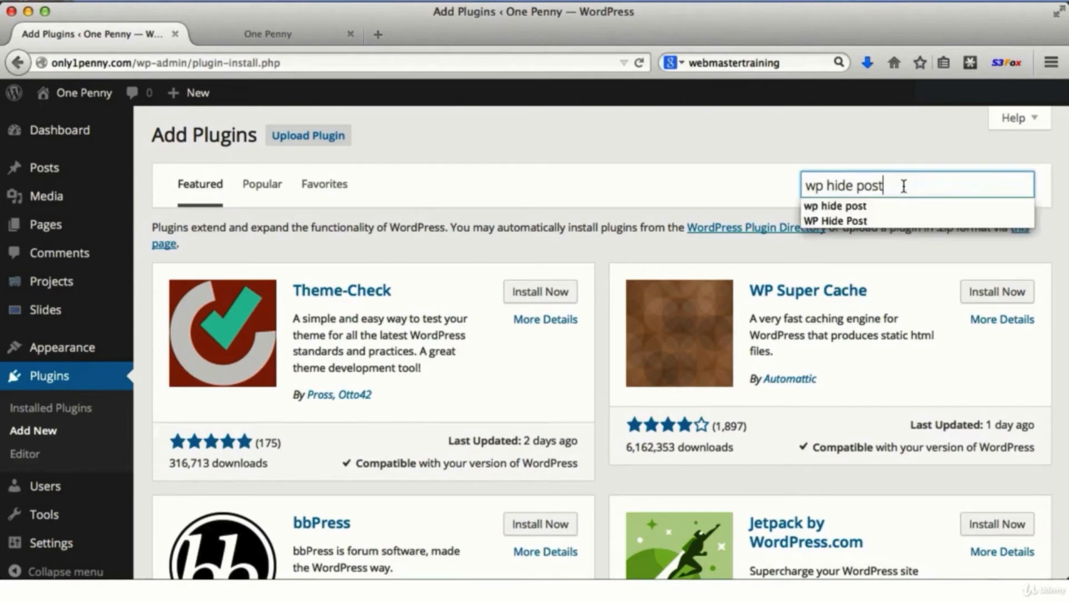
{"action": "key", "text": "Return"}
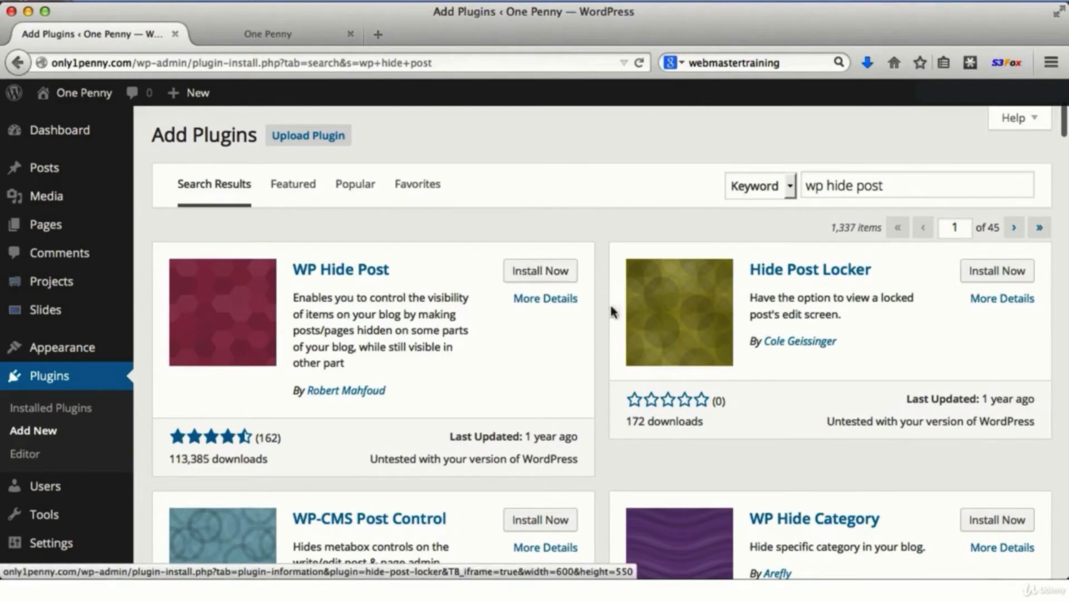
Install the WP Hide Post plugin from the search results and activate it.
{"action": "left_click", "coordinate": [535, 274]}
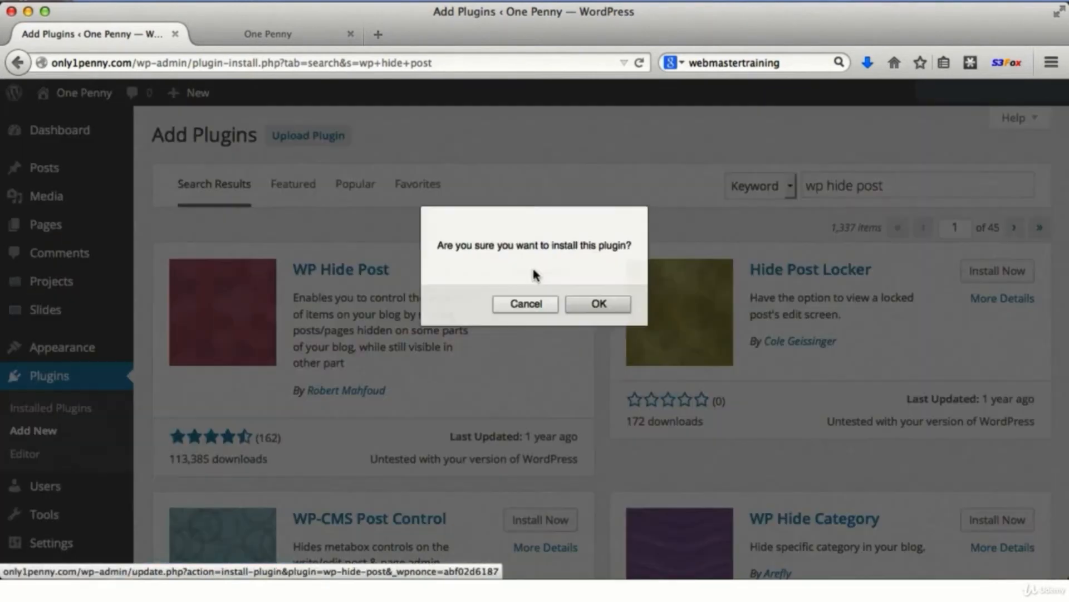
{"action": "left_click", "coordinate": [597, 305]}
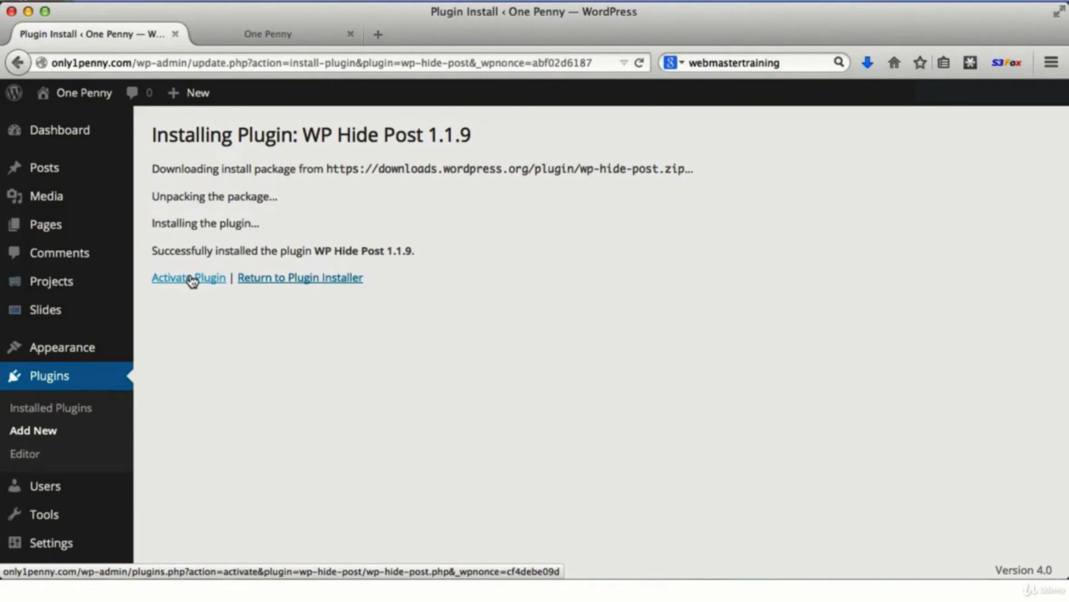
{"action": "left_click", "coordinate": [192, 281]}
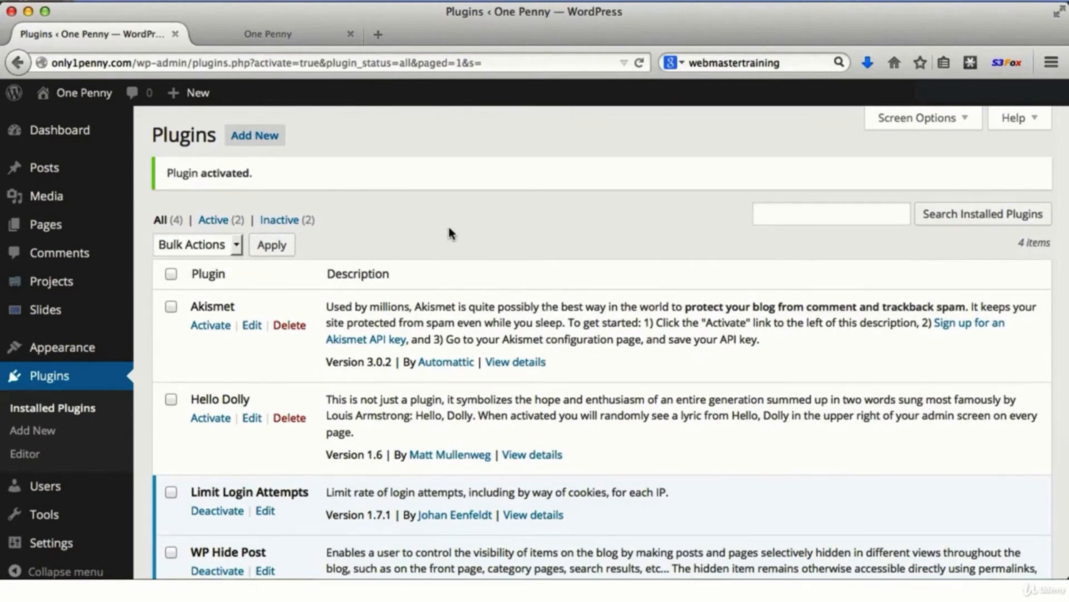
Upload upmpre3.0.zip from the "<><" folder on the desktop as a new plugin, install it and activate it.
{"action": "left_click", "coordinate": [255, 138]}
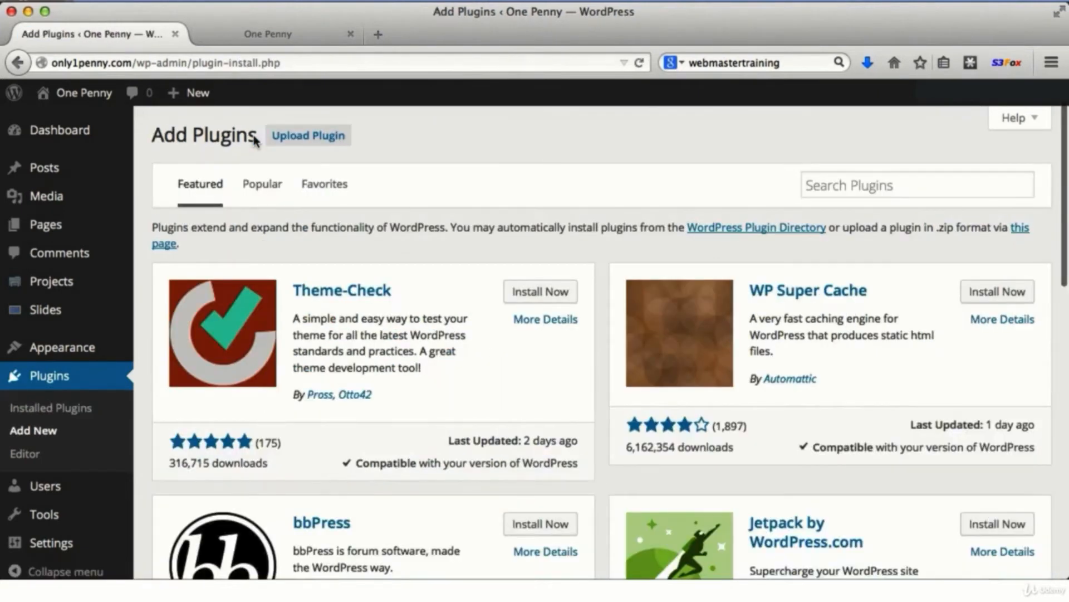
{"action": "left_click", "coordinate": [306, 139]}
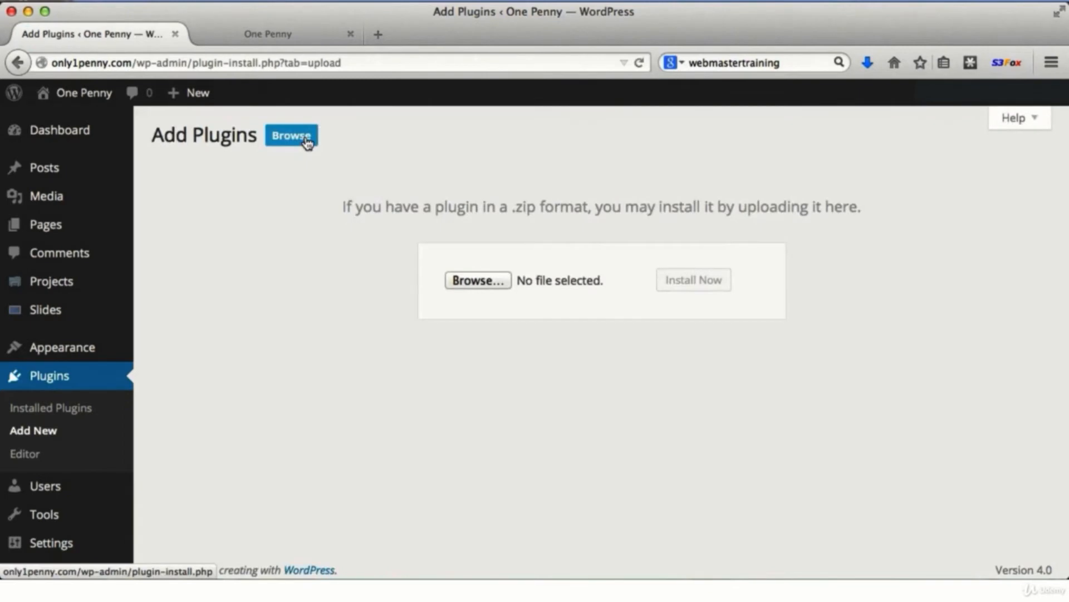
{"action": "left_click", "coordinate": [474, 281]}
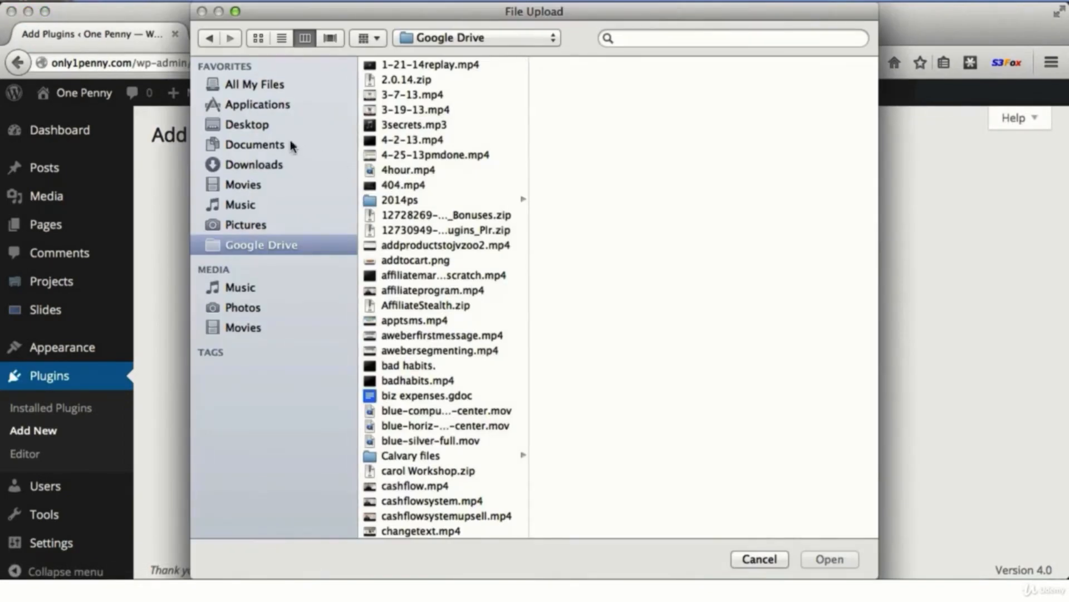
{"action": "left_click", "coordinate": [258, 130]}
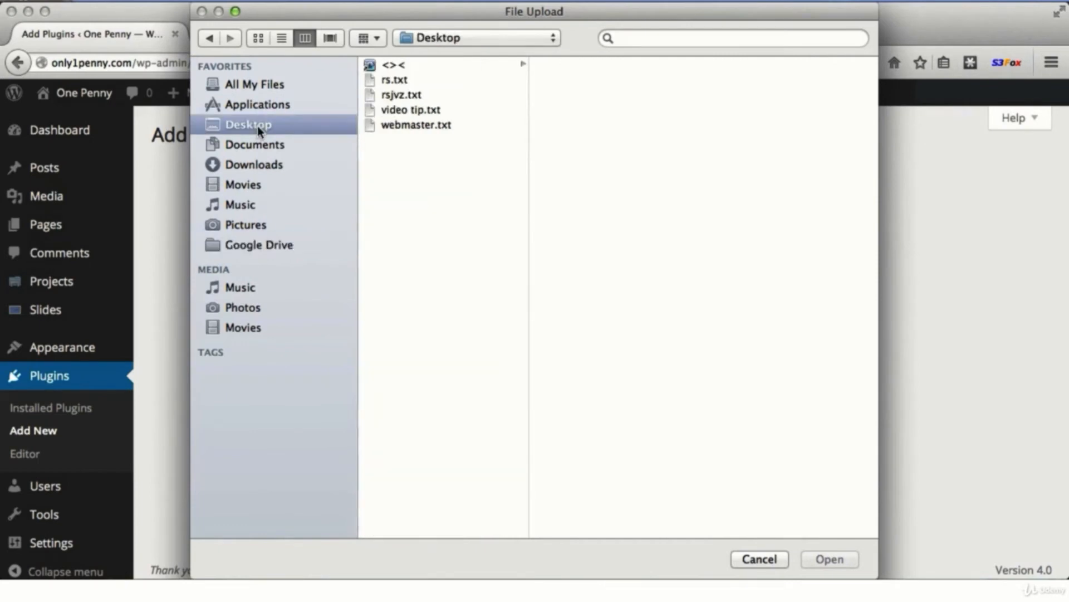
{"action": "left_click", "coordinate": [390, 66]}
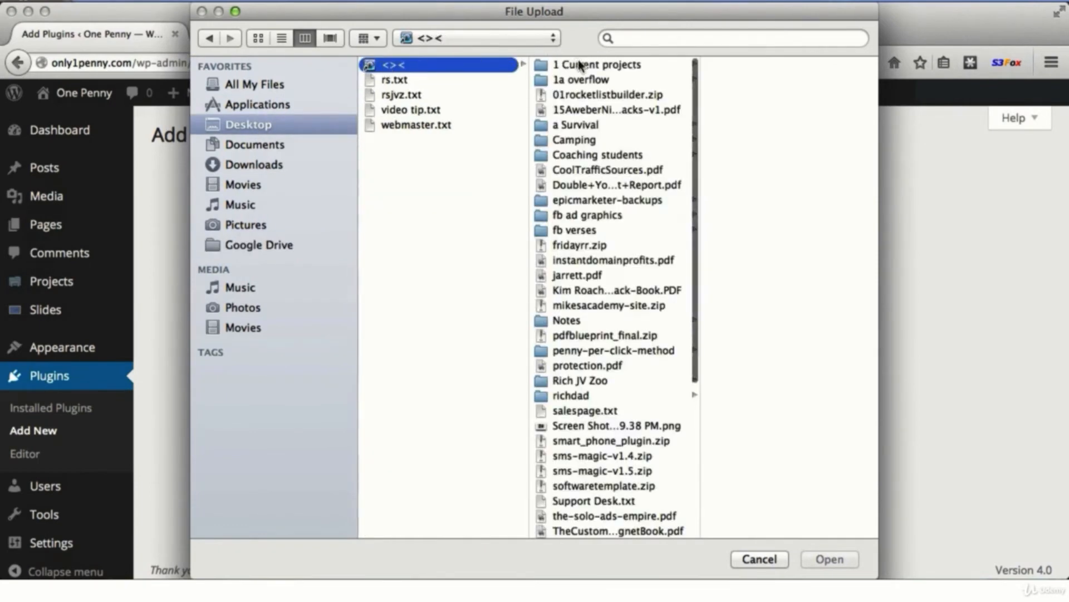
{"action": "scroll", "coordinate": [631, 331], "scroll_direction": "down", "scroll_amount": 5}
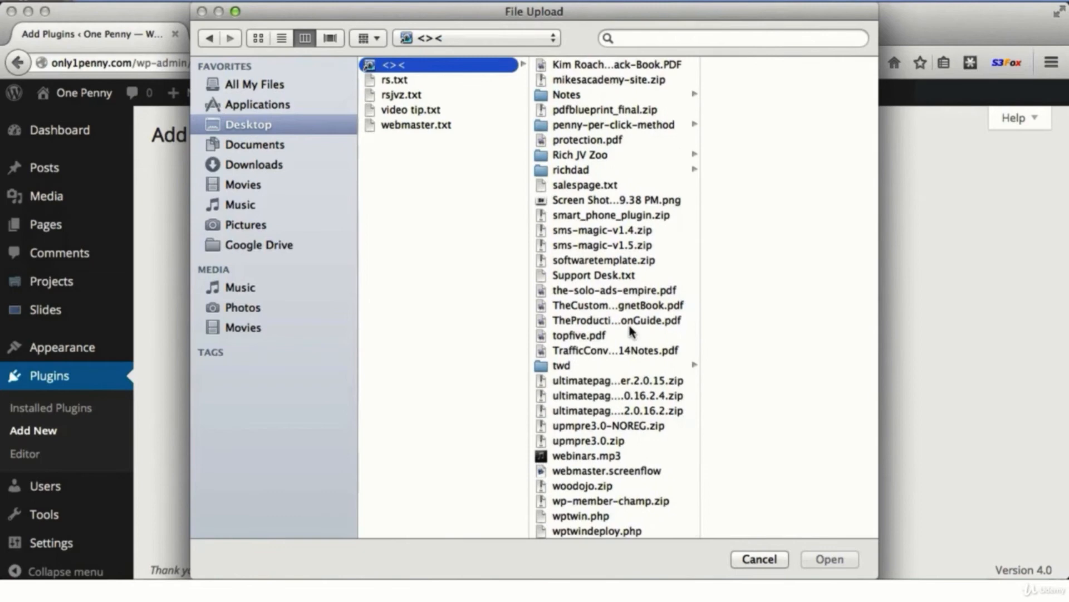
{"action": "left_click", "coordinate": [591, 442]}
{"action": "left_click", "coordinate": [829, 559]}
{"action": "left_click", "coordinate": [696, 280]}
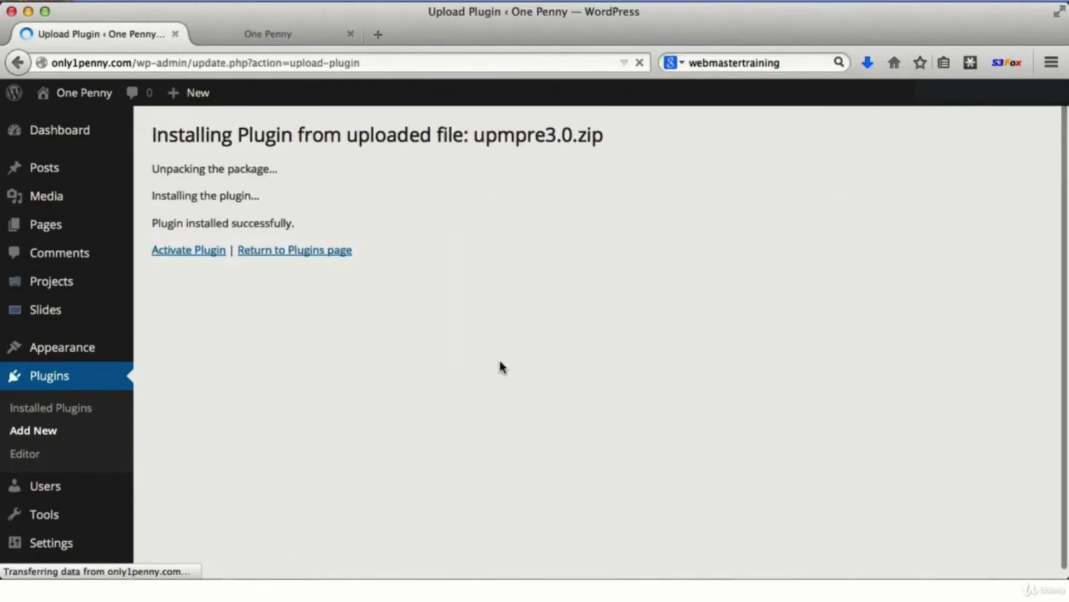
{"action": "left_click", "coordinate": [198, 256]}
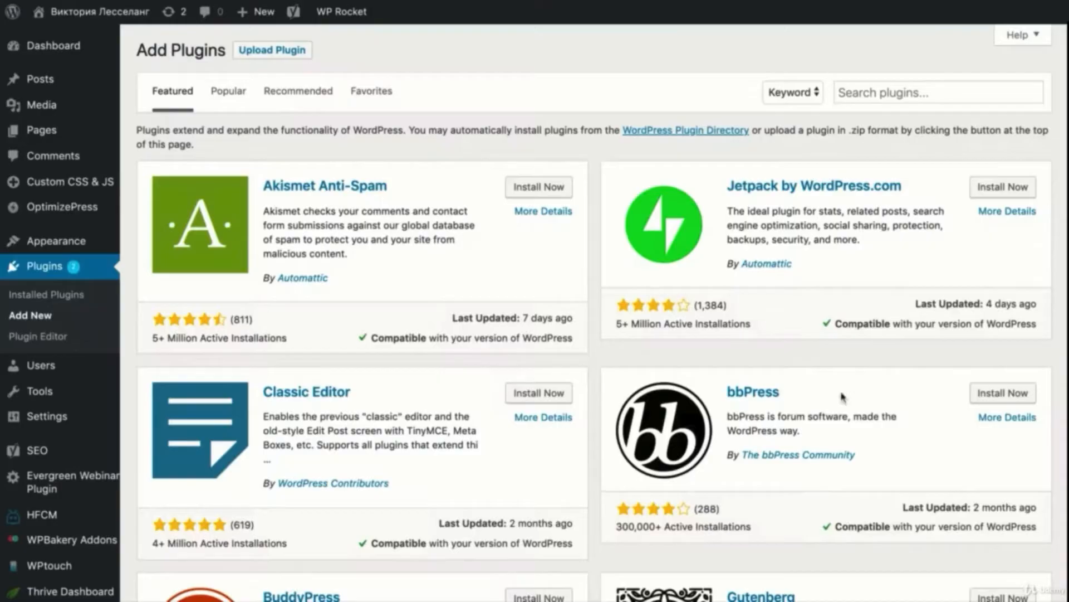
Browse the featured and popular plugins offered for the English-learning blog site.
{"action": "scroll", "coordinate": [535, 312], "scroll_direction": "down", "scroll_amount": 7}
{"action": "scroll", "coordinate": [535, 312], "scroll_direction": "up", "scroll_amount": 10}
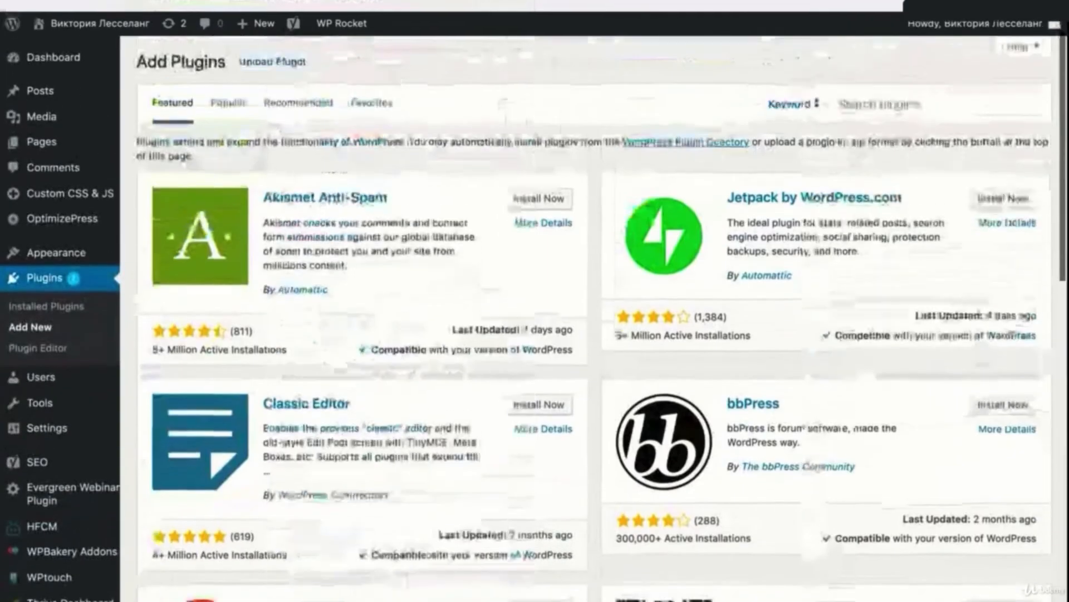
{"action": "left_click", "coordinate": [232, 96]}
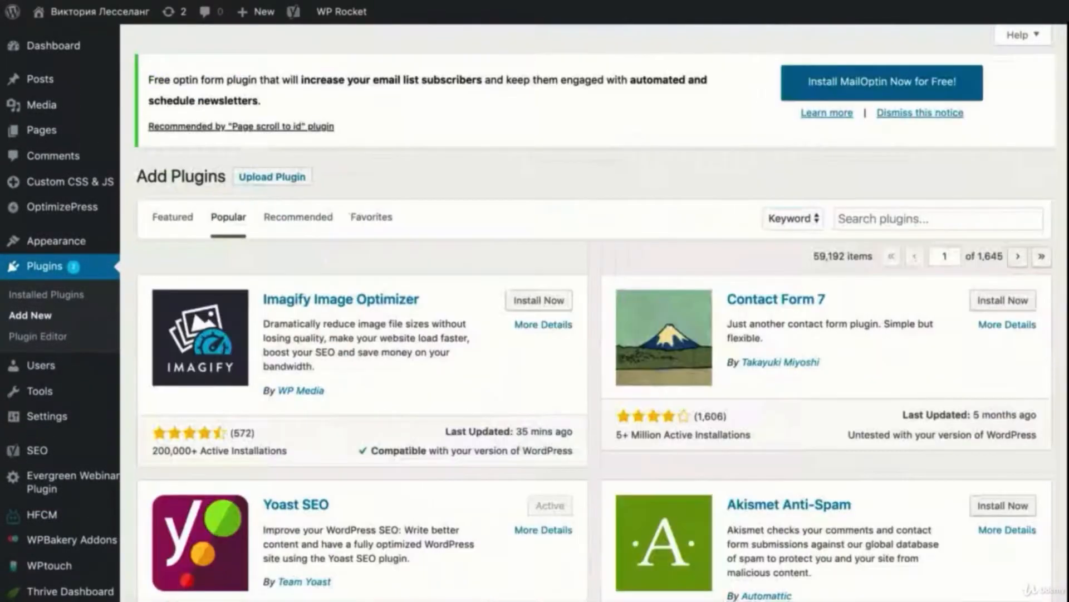
{"action": "scroll", "coordinate": [438, 251], "scroll_direction": "down", "scroll_amount": 5}
{"action": "scroll", "coordinate": [438, 252], "scroll_direction": "down", "scroll_amount": 20}
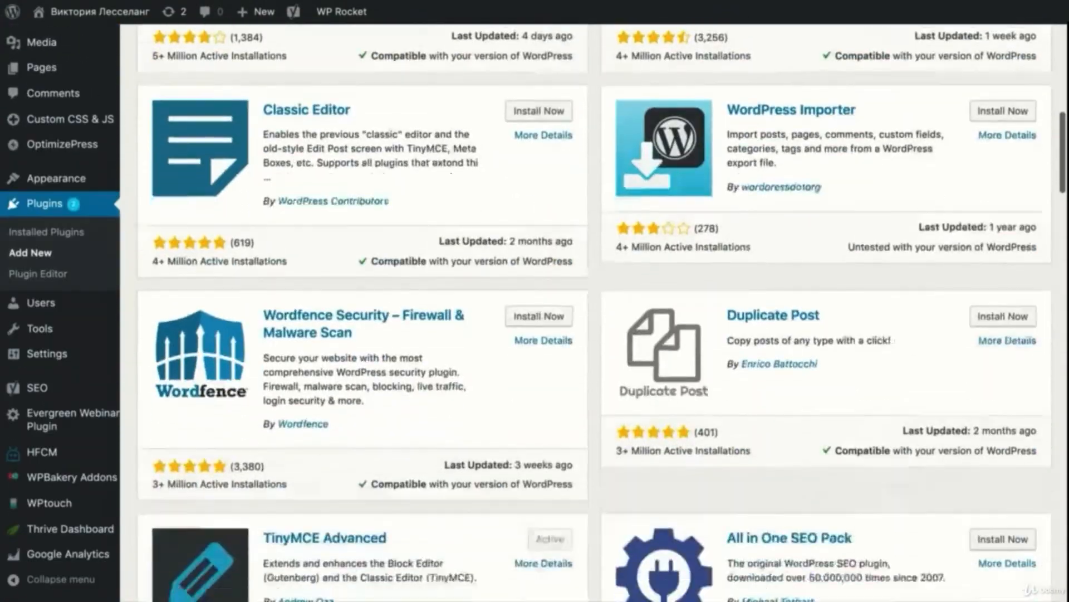
{"action": "scroll", "coordinate": [595, 312], "scroll_direction": "down", "scroll_amount": 15}
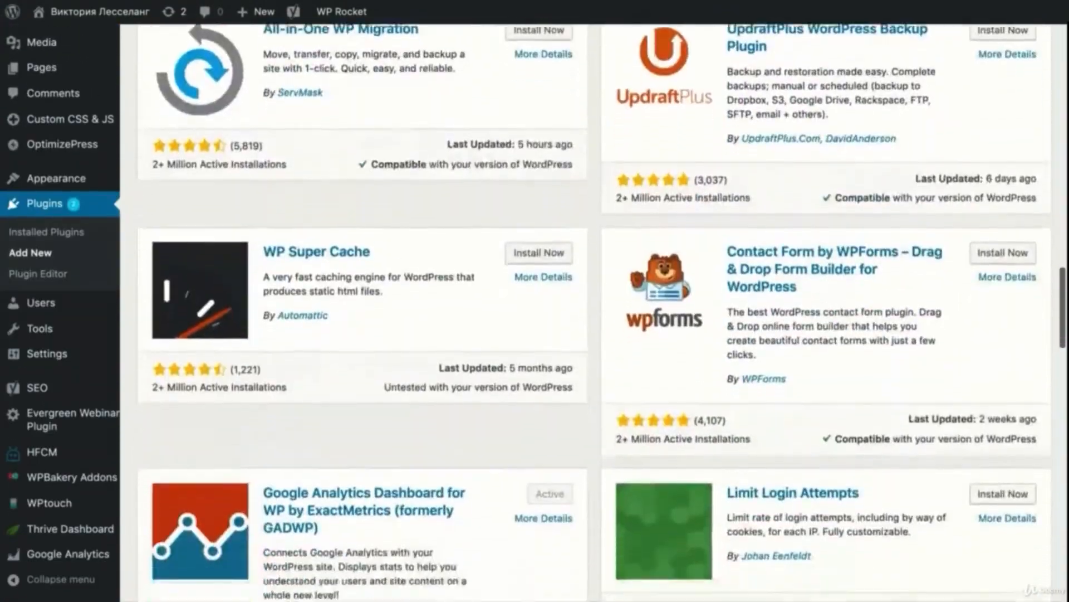
{"action": "scroll", "coordinate": [595, 312], "scroll_direction": "down", "scroll_amount": 6}
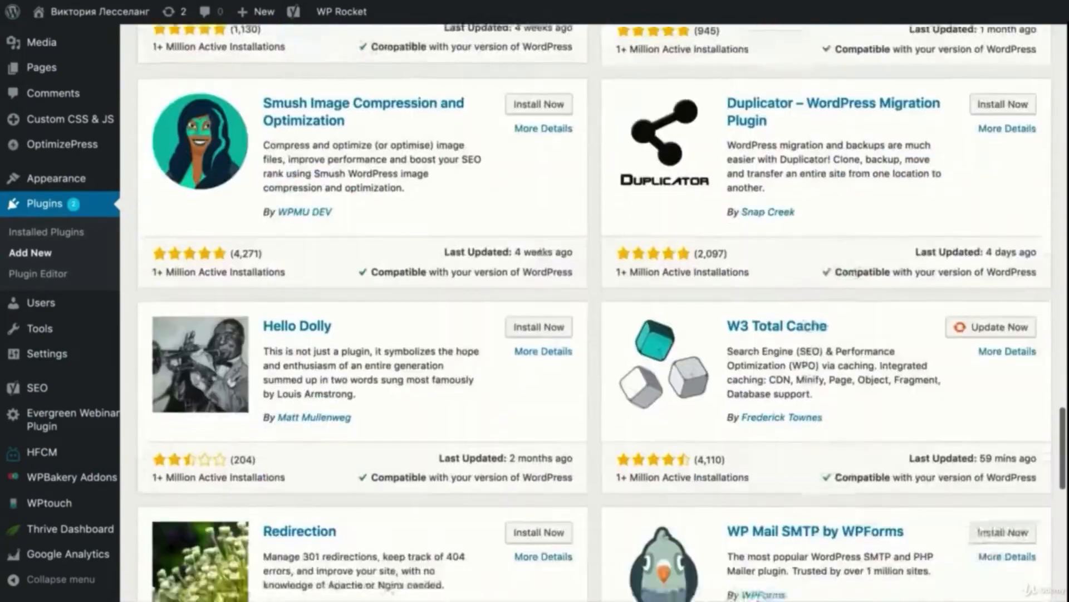
{"action": "scroll", "coordinate": [595, 312], "scroll_direction": "up", "scroll_amount": 15}
{"action": "scroll", "coordinate": [383, 410], "scroll_direction": "up", "scroll_amount": 15}
{"action": "scroll", "coordinate": [382, 410], "scroll_direction": "down", "scroll_amount": 3}
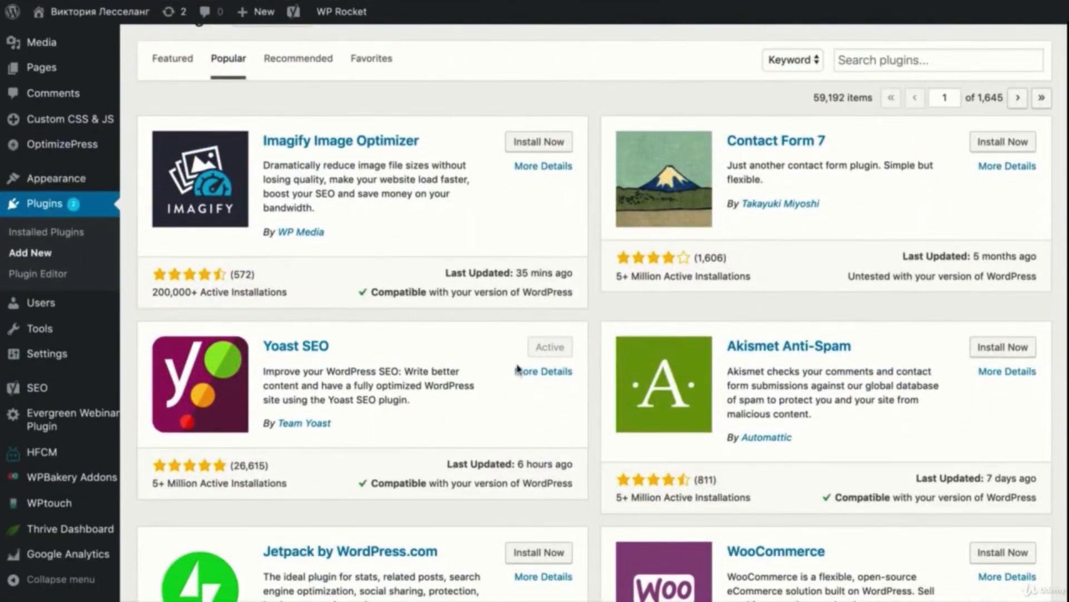
Open the details of the Yoast SEO plugin and read through its description.
{"action": "left_click", "coordinate": [521, 372]}
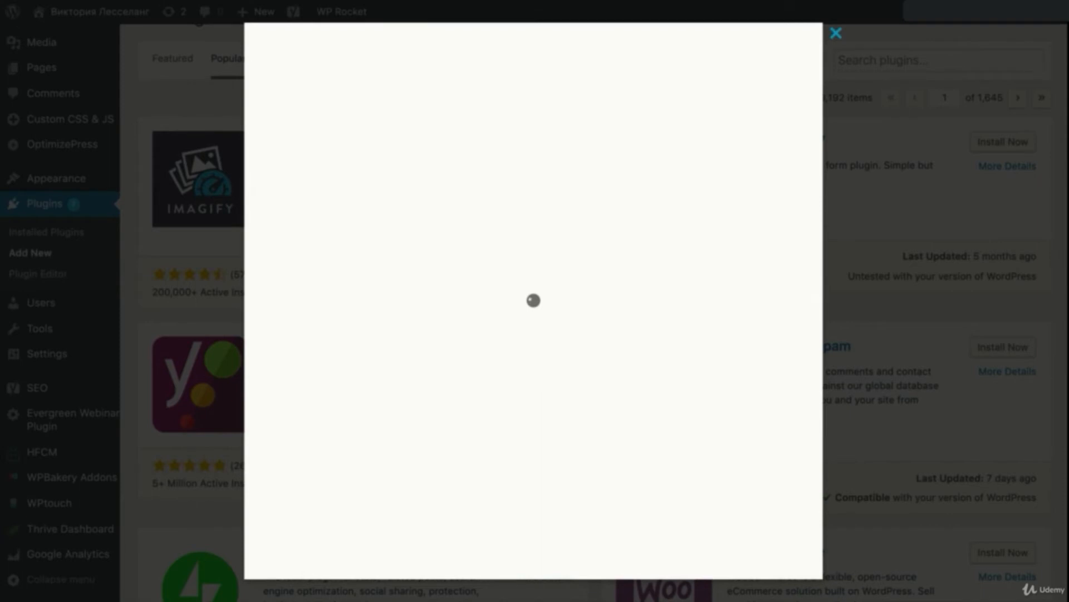
{"action": "scroll", "coordinate": [508, 339], "scroll_direction": "down", "scroll_amount": 15}
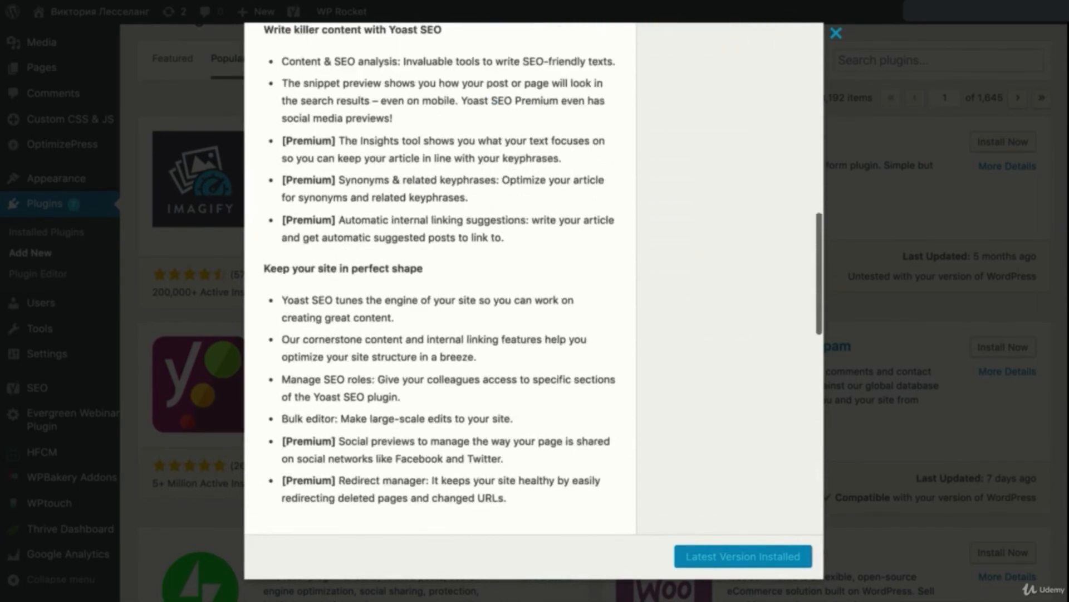
{"action": "scroll", "coordinate": [440, 278], "scroll_direction": "down", "scroll_amount": 15}
{"action": "scroll", "coordinate": [440, 279], "scroll_direction": "down", "scroll_amount": 3}
{"action": "scroll", "coordinate": [440, 278], "scroll_direction": "up", "scroll_amount": 20}
{"action": "scroll", "coordinate": [508, 319], "scroll_direction": "up", "scroll_amount": 8}
Examine the Yoast SEO plugin's screenshots of its SEO analysis, readability analysis and import features.
{"action": "left_click", "coordinate": [469, 223]}
{"action": "scroll", "coordinate": [469, 223], "scroll_direction": "down", "scroll_amount": 10}
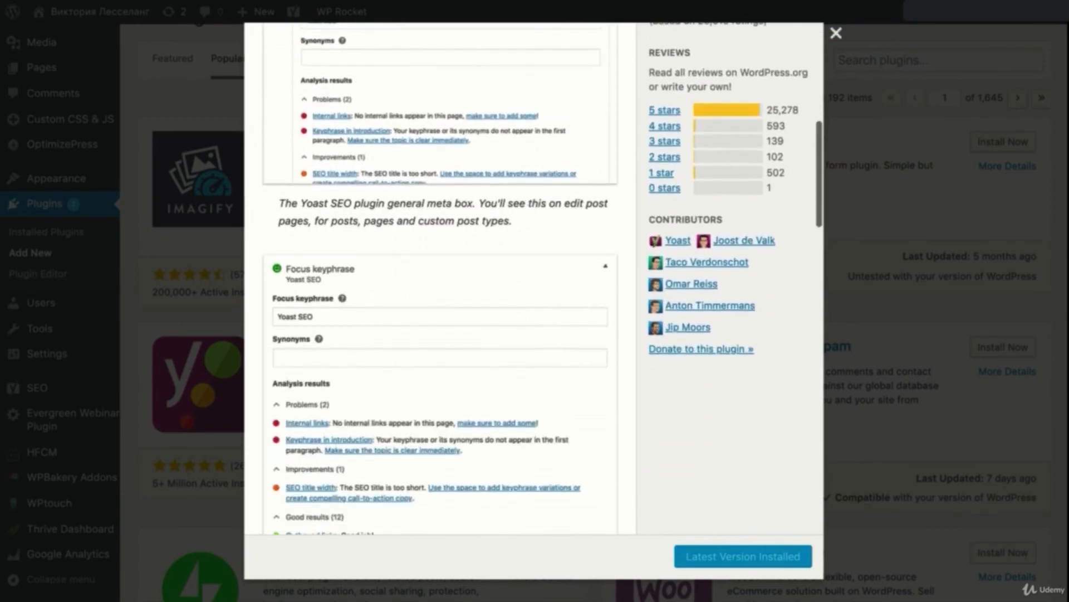
{"action": "scroll", "coordinate": [440, 278], "scroll_direction": "down", "scroll_amount": 8}
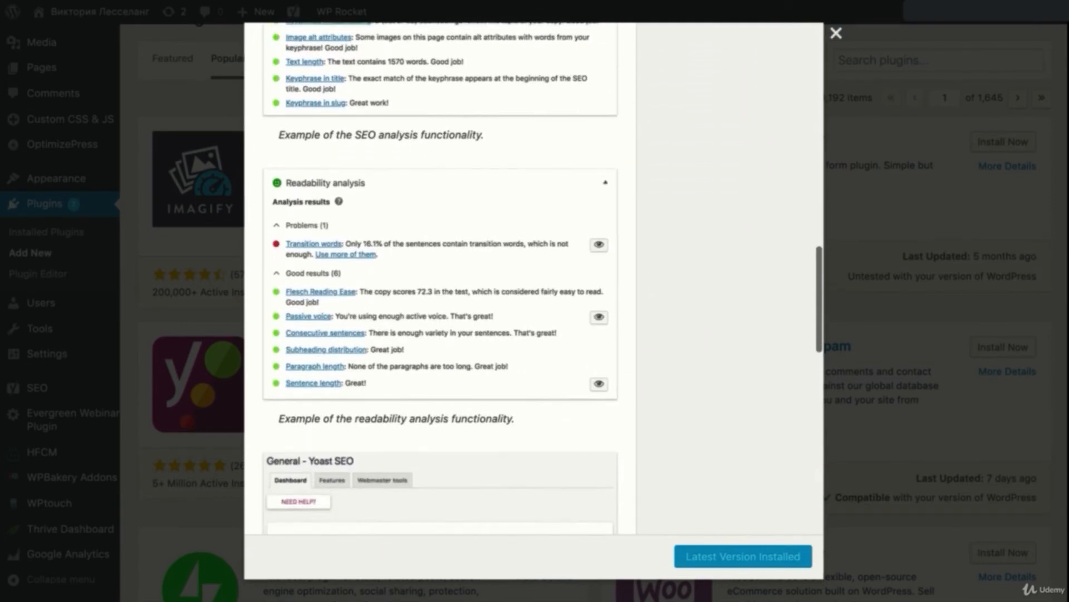
{"action": "scroll", "coordinate": [440, 278], "scroll_direction": "down", "scroll_amount": 15}
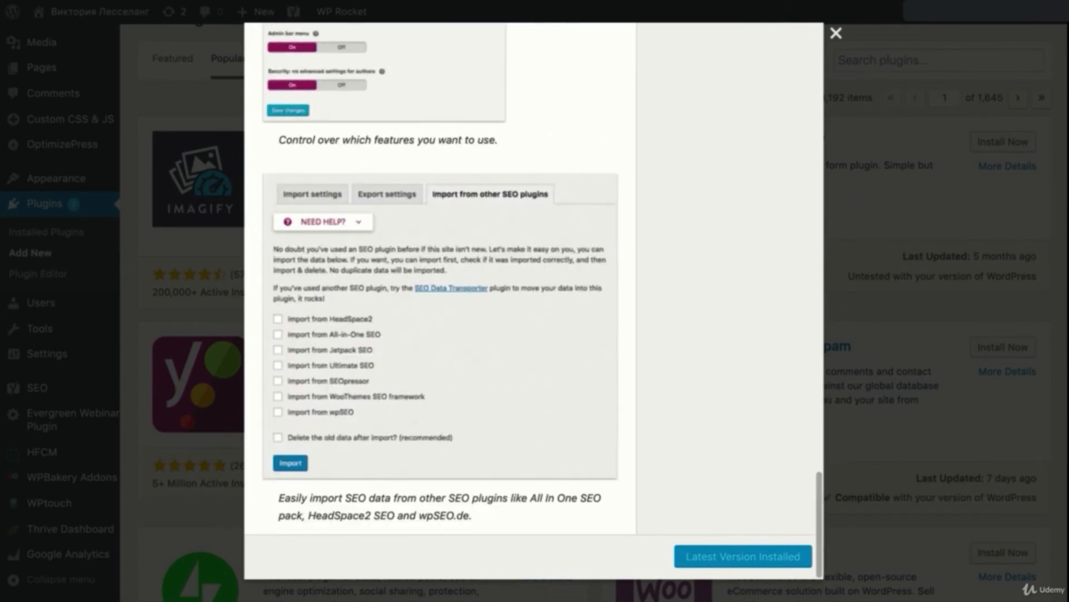
{"action": "scroll", "coordinate": [501, 210], "scroll_direction": "up", "scroll_amount": 20}
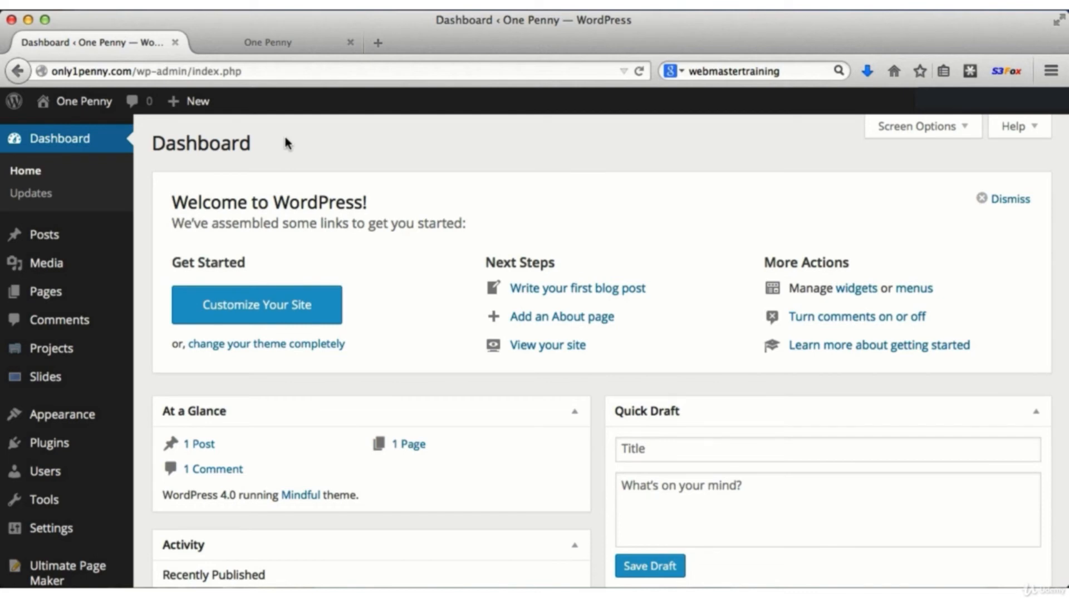
Start a new page on the One Penny site from its dashboard.
{"action": "mouse_move", "coordinate": [195, 113]}
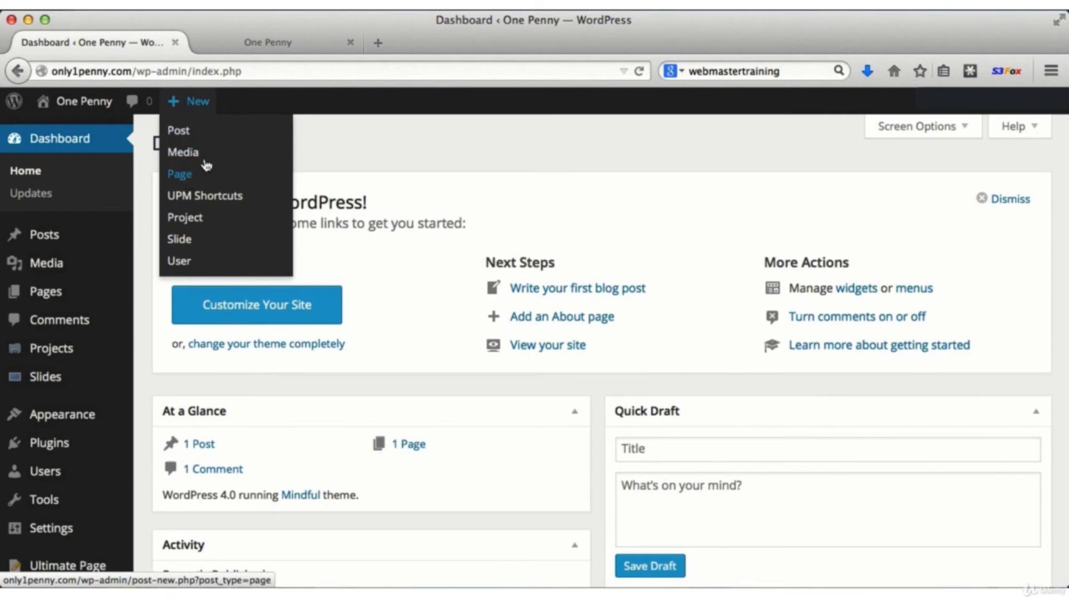
{"action": "mouse_move", "coordinate": [49, 297]}
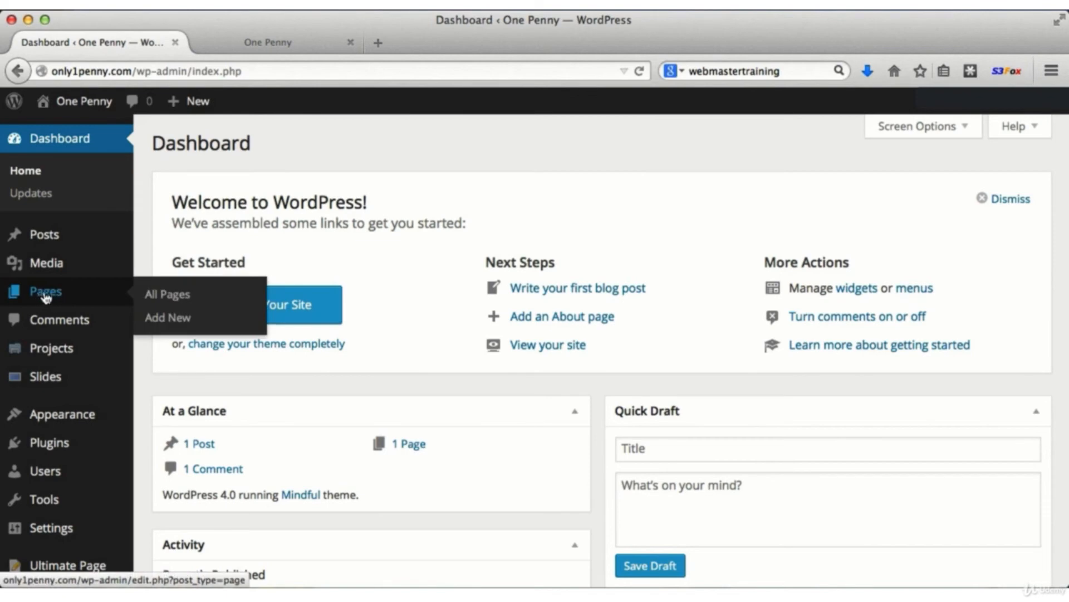
{"action": "left_click", "coordinate": [167, 319]}
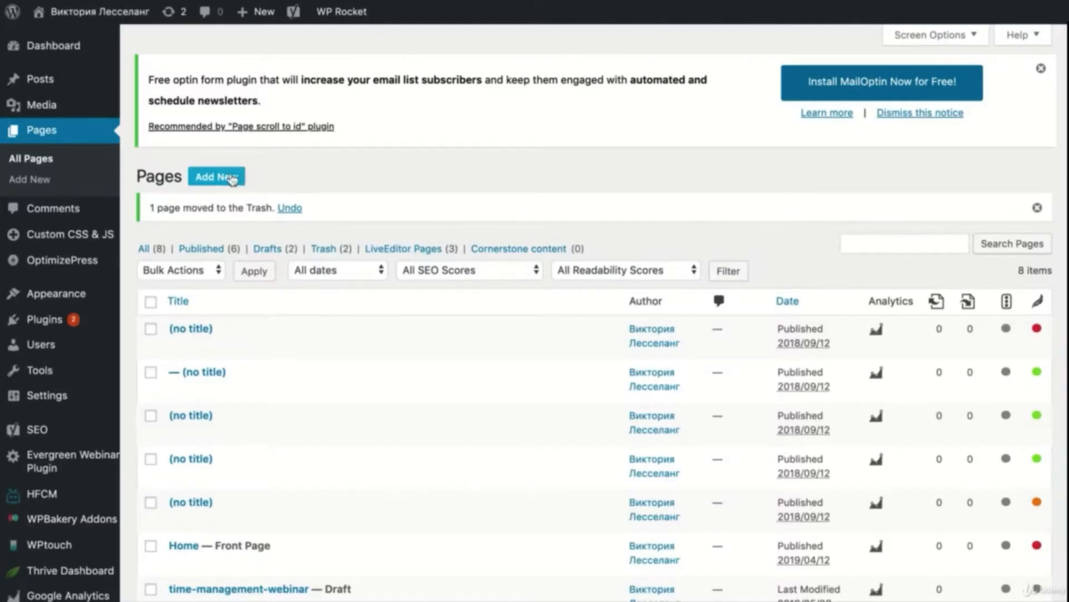
Create a new page and title it "Contact".
{"action": "left_click", "coordinate": [216, 176]}
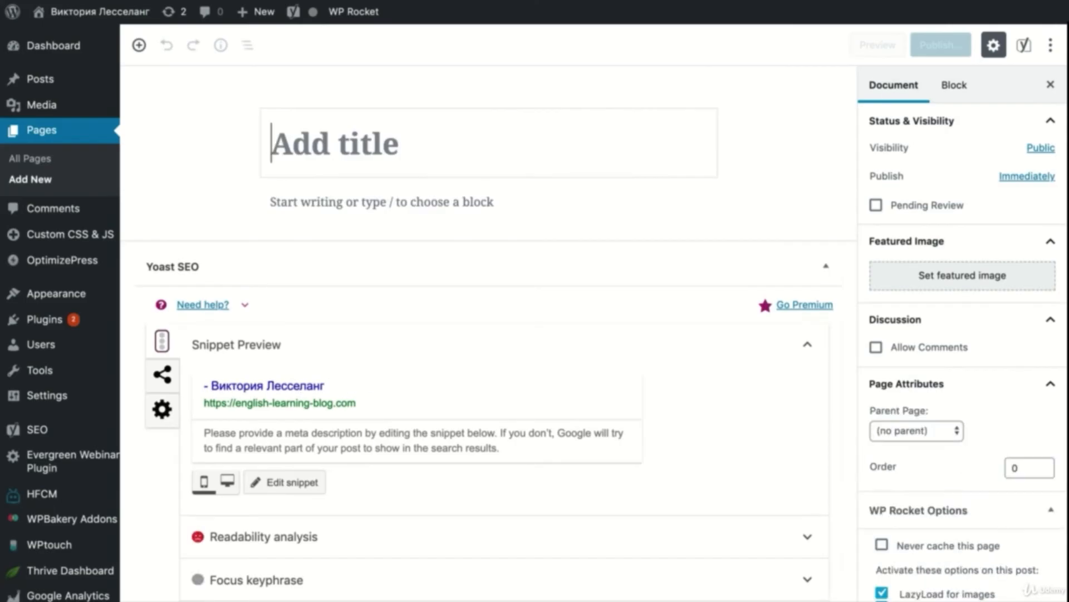
{"action": "type", "text": "C"}
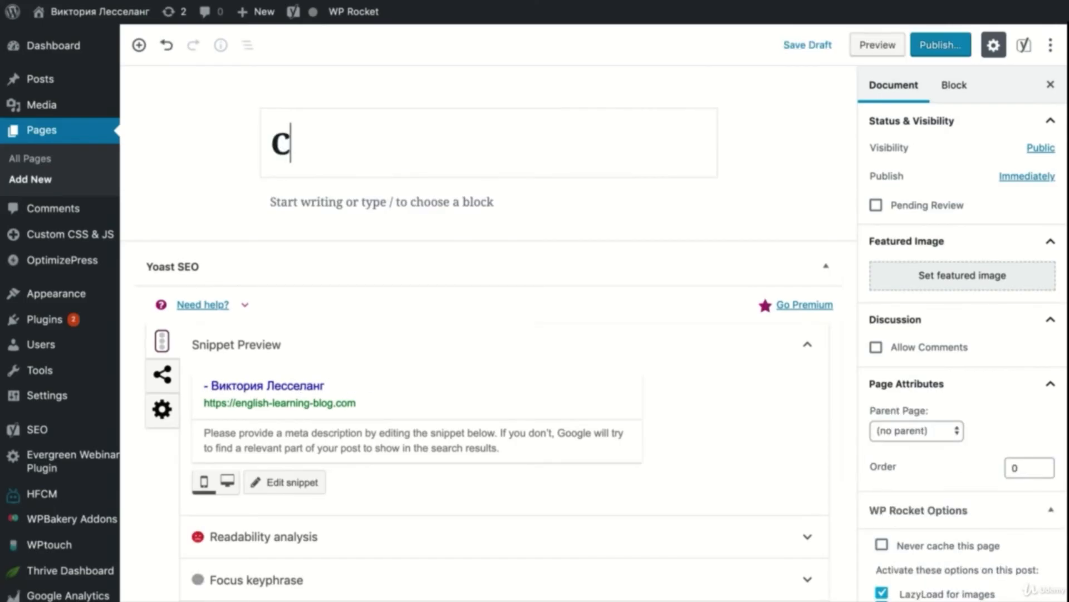
{"action": "type", "text": "ontact"}
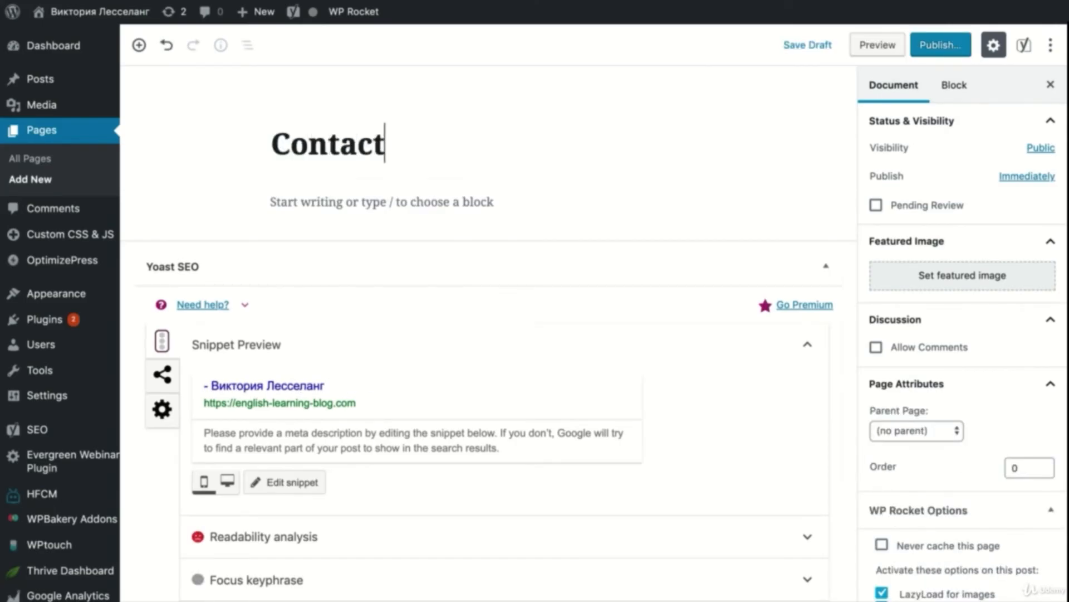
Write "Call us or call us" as the body paragraph of the Contact page.
{"action": "left_click", "coordinate": [286, 202]}
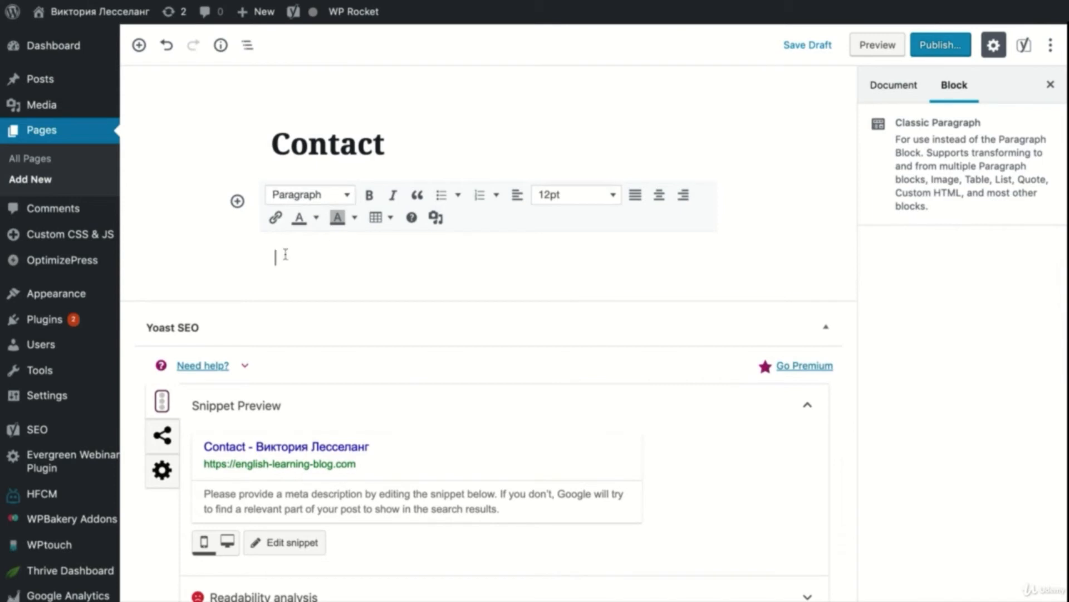
{"action": "type", "text": "ca"}
{"action": "type", "text": "ll us or"}
{"action": "type", "text": " cal"}
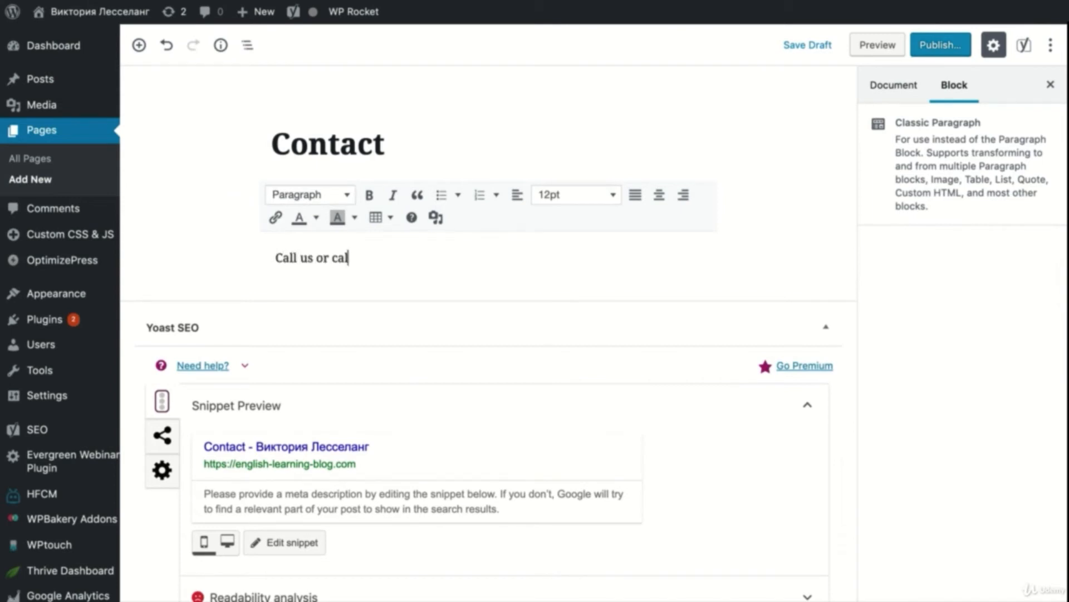
{"action": "type", "text": "l us"}
{"action": "left_click", "coordinate": [278, 291]}
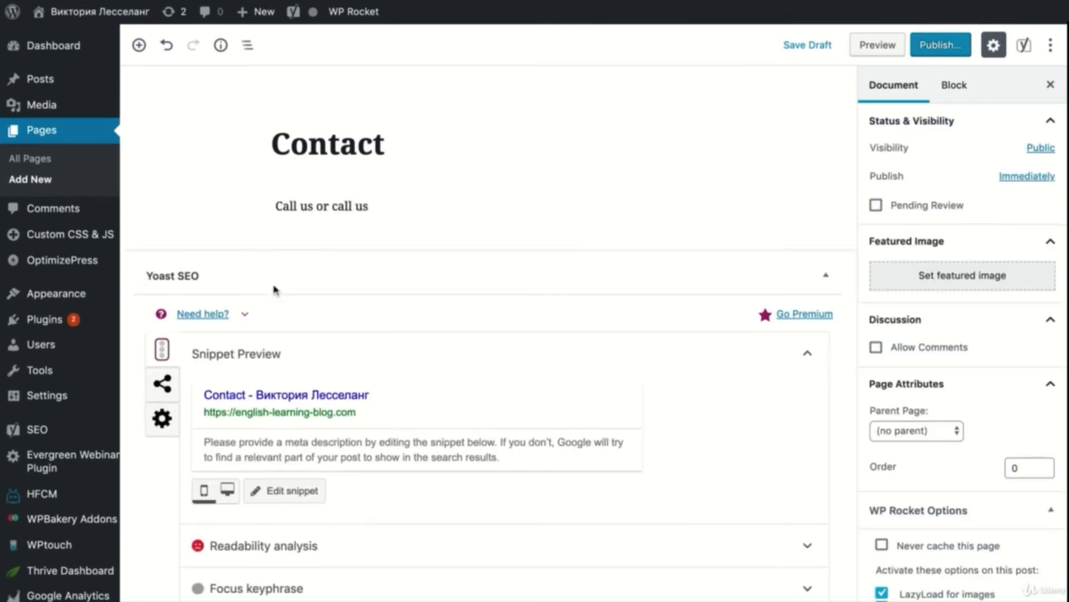
{"action": "left_click", "coordinate": [384, 203]}
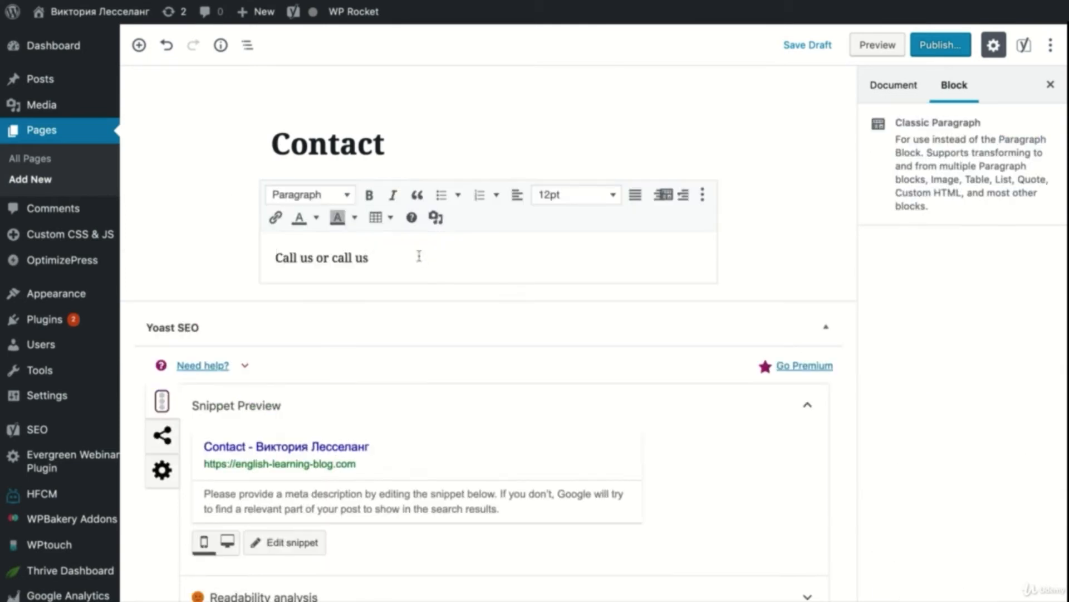
{"action": "left_click", "coordinate": [430, 295]}
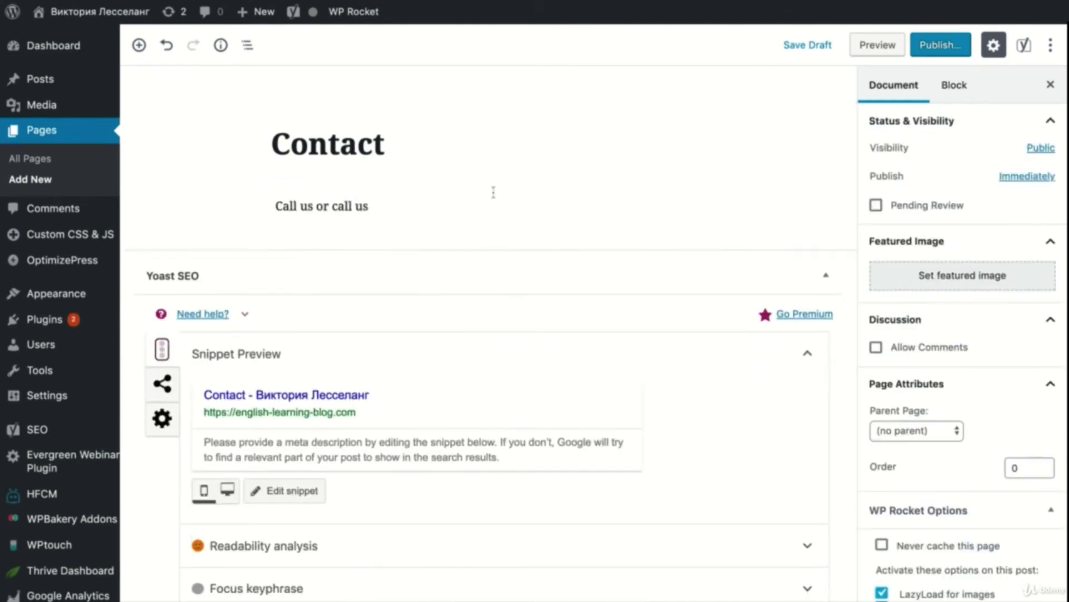
Insert a Button block from the layout elements above the "Call us or call us" paragraph.
{"action": "left_click", "coordinate": [489, 179]}
{"action": "scroll", "coordinate": [449, 336], "scroll_direction": "down", "scroll_amount": 3}
{"action": "left_click", "coordinate": [434, 369]}
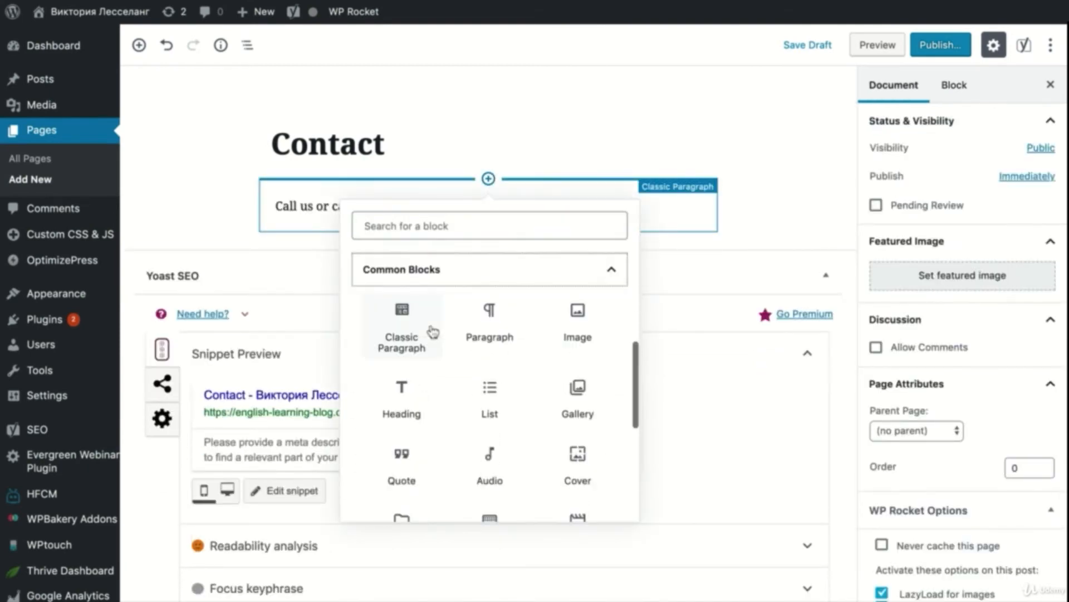
{"action": "scroll", "coordinate": [433, 332], "scroll_direction": "down", "scroll_amount": 2}
{"action": "scroll", "coordinate": [433, 337], "scroll_direction": "down", "scroll_amount": 2}
{"action": "left_click", "coordinate": [432, 360]}
{"action": "scroll", "coordinate": [429, 407], "scroll_direction": "down", "scroll_amount": 2}
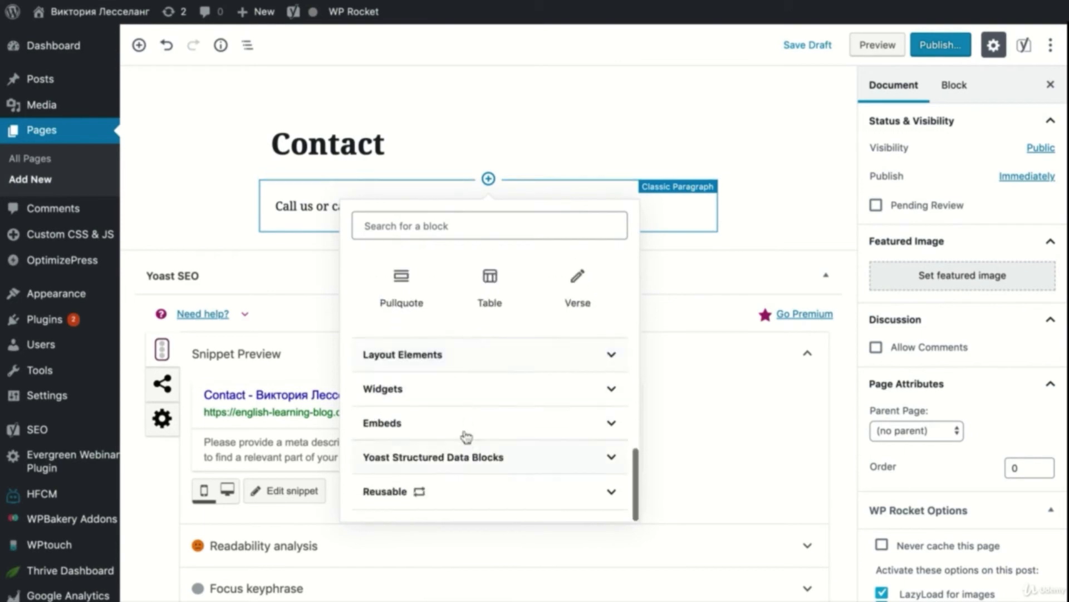
{"action": "left_click", "coordinate": [445, 357]}
{"action": "left_click", "coordinate": [490, 322]}
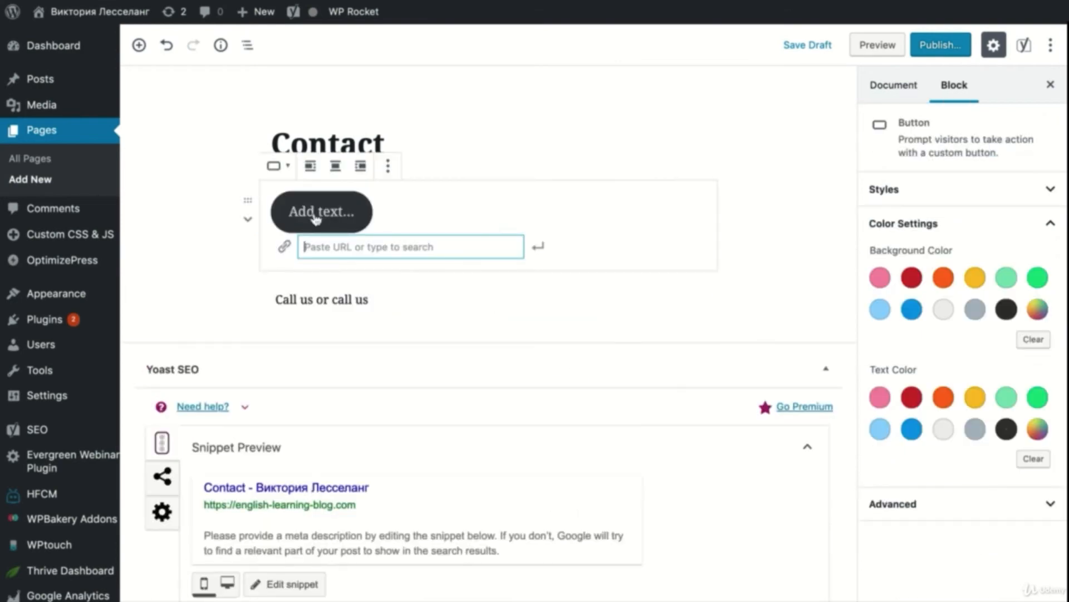
Label the button "Contact Us" and move the "Call us or call us" paragraph above it.
{"action": "left_click", "coordinate": [355, 215]}
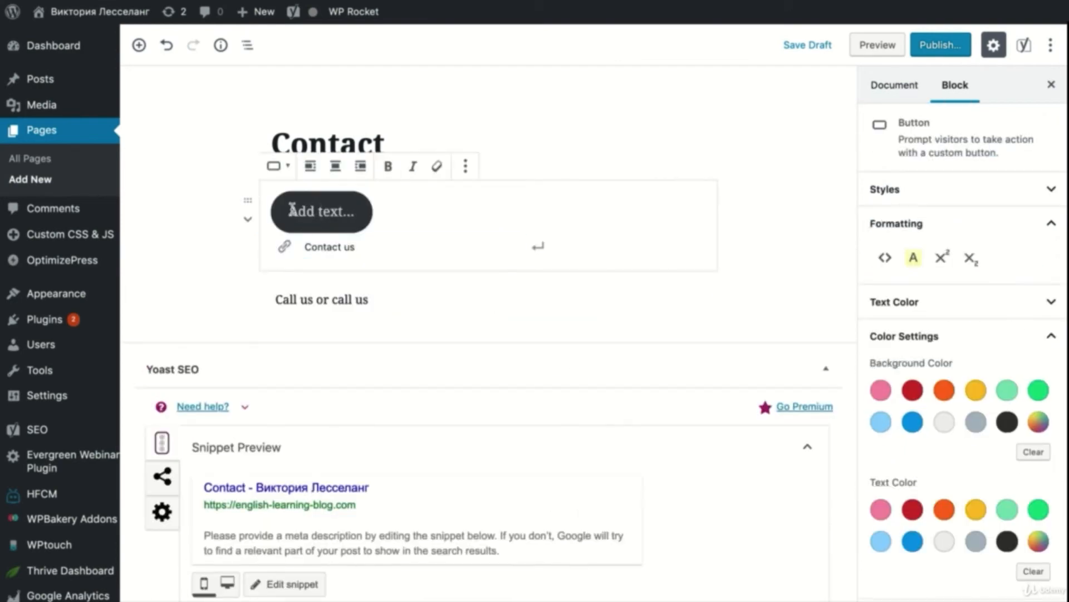
{"action": "type", "text": "C"}
{"action": "type", "text": "Contact Us"}
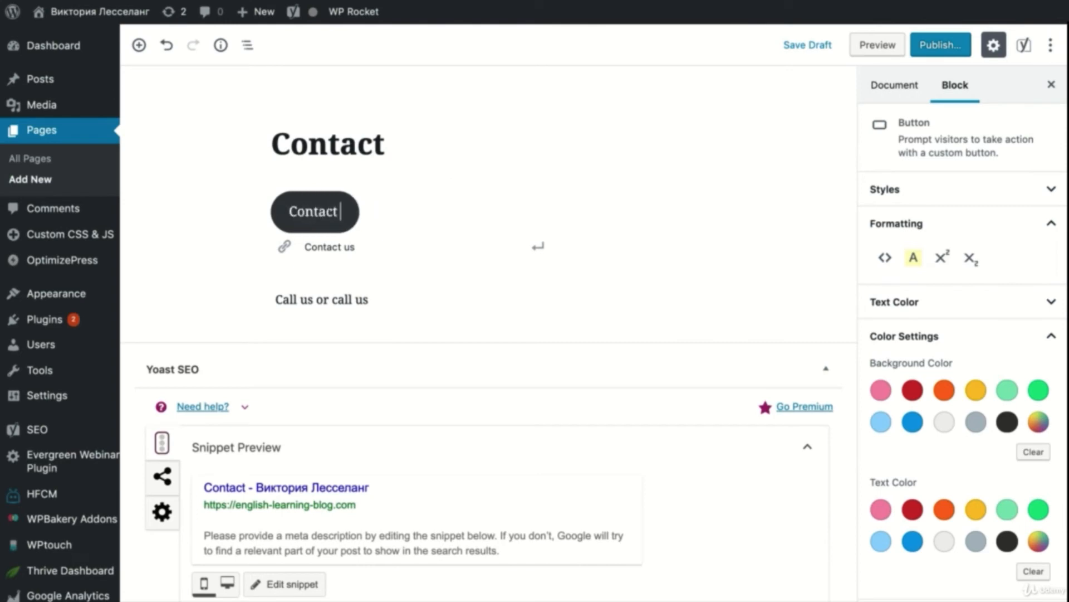
{"action": "left_click", "coordinate": [223, 201]}
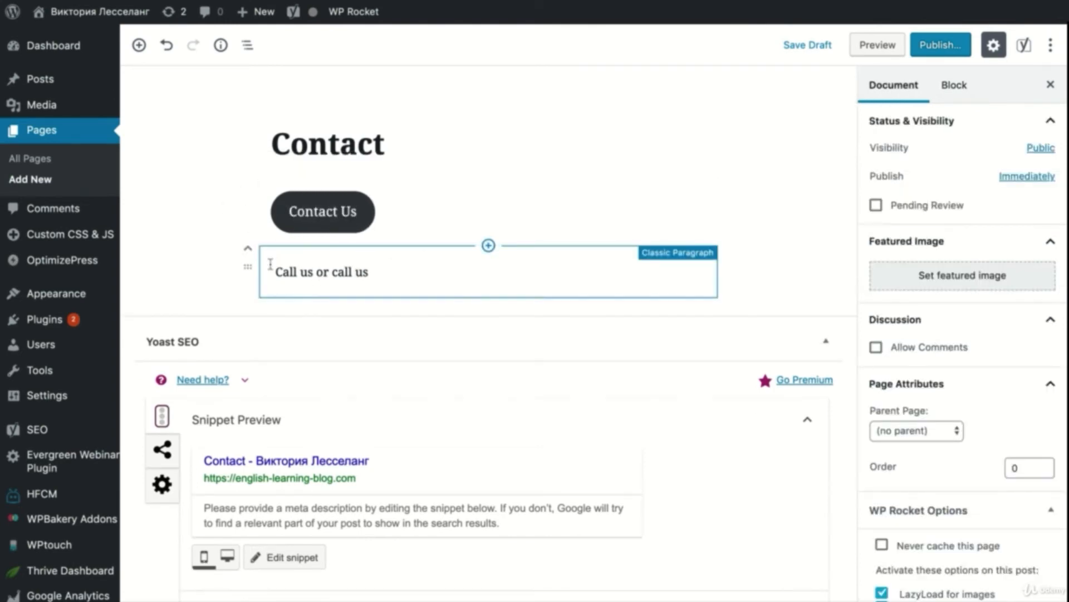
{"action": "left_click", "coordinate": [248, 249]}
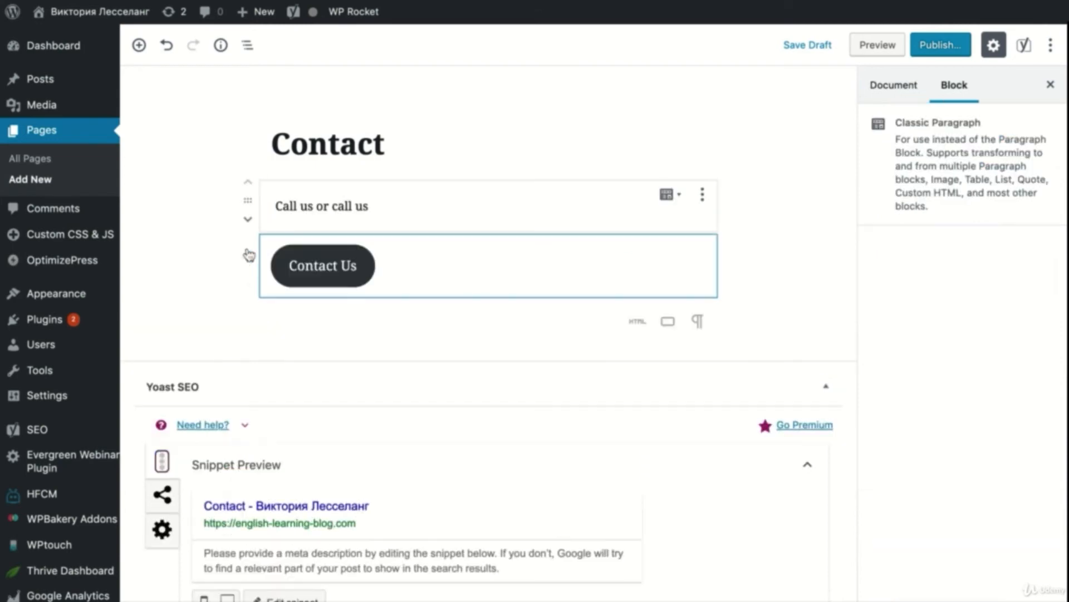
{"action": "left_click", "coordinate": [183, 229]}
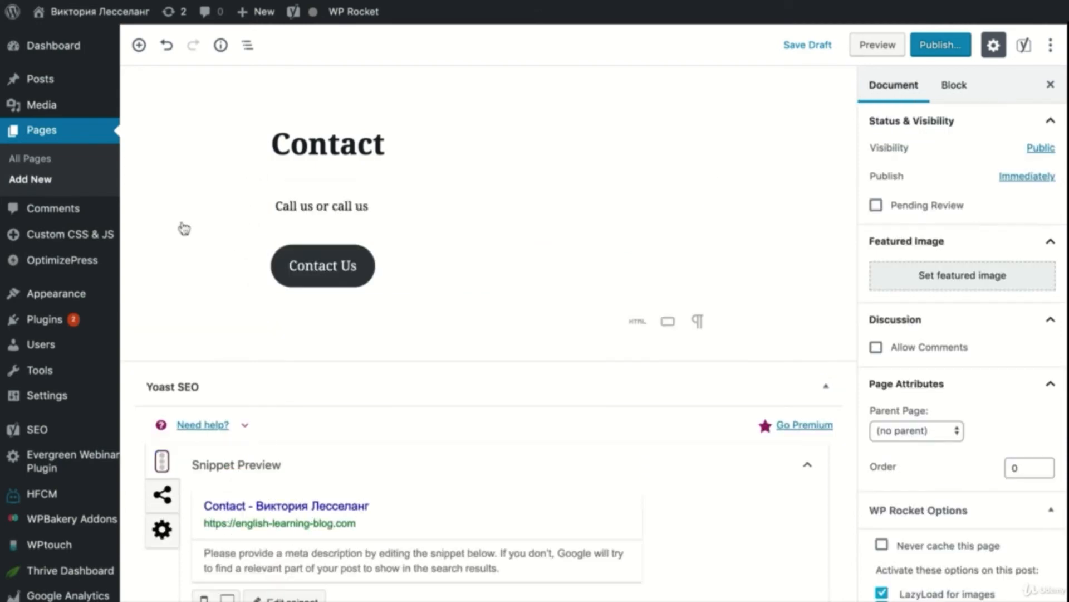
Publish the Contact page and view its text and button on the live site.
{"action": "left_click", "coordinate": [942, 45]}
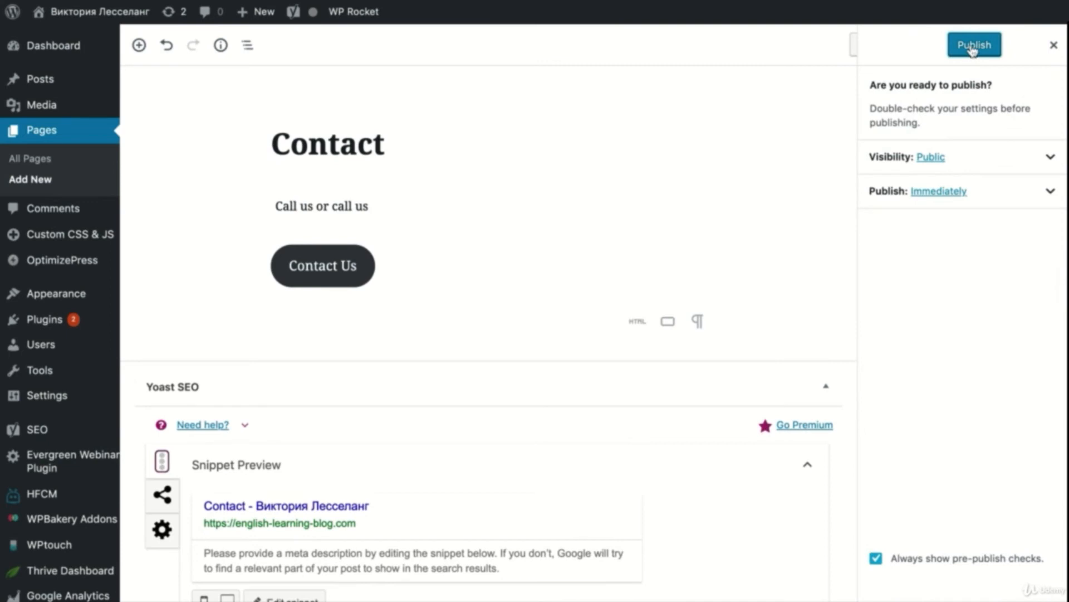
{"action": "left_click", "coordinate": [972, 49]}
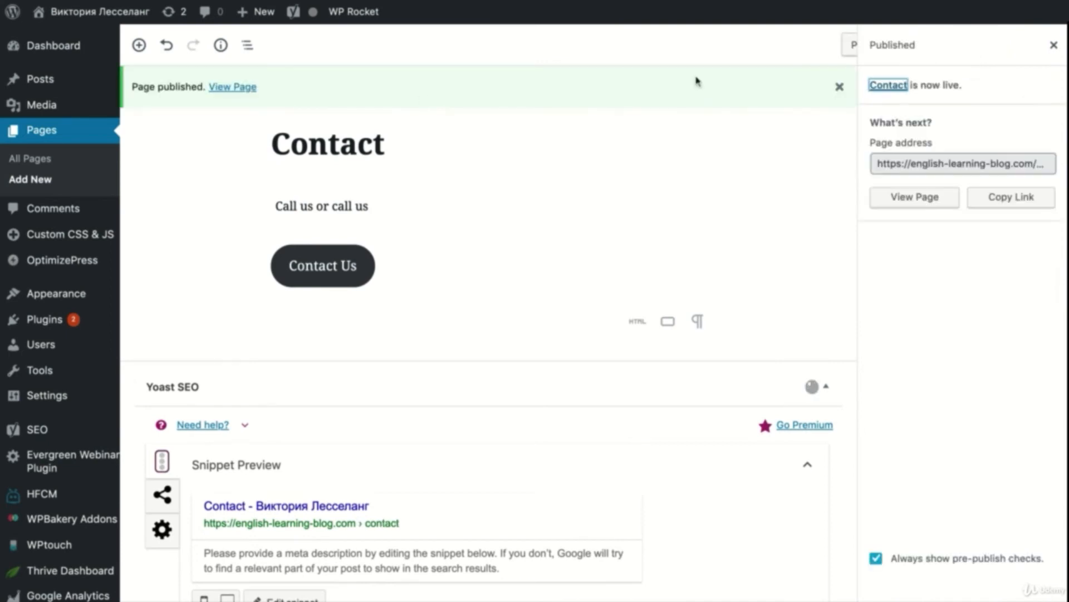
{"action": "left_click", "coordinate": [242, 88]}
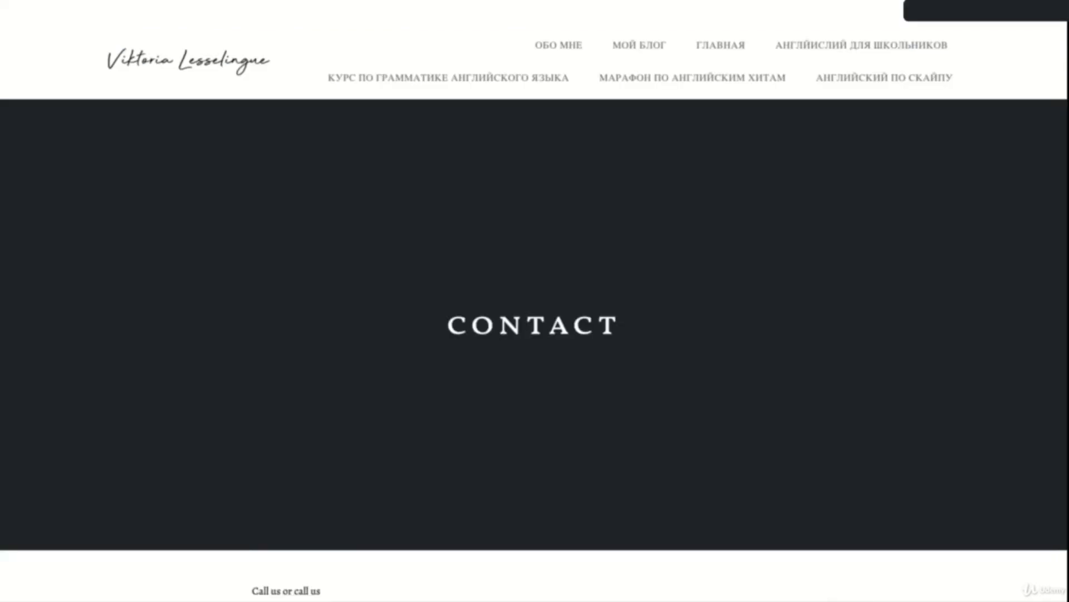
{"action": "scroll", "coordinate": [318, 273], "scroll_direction": "down", "scroll_amount": 5}
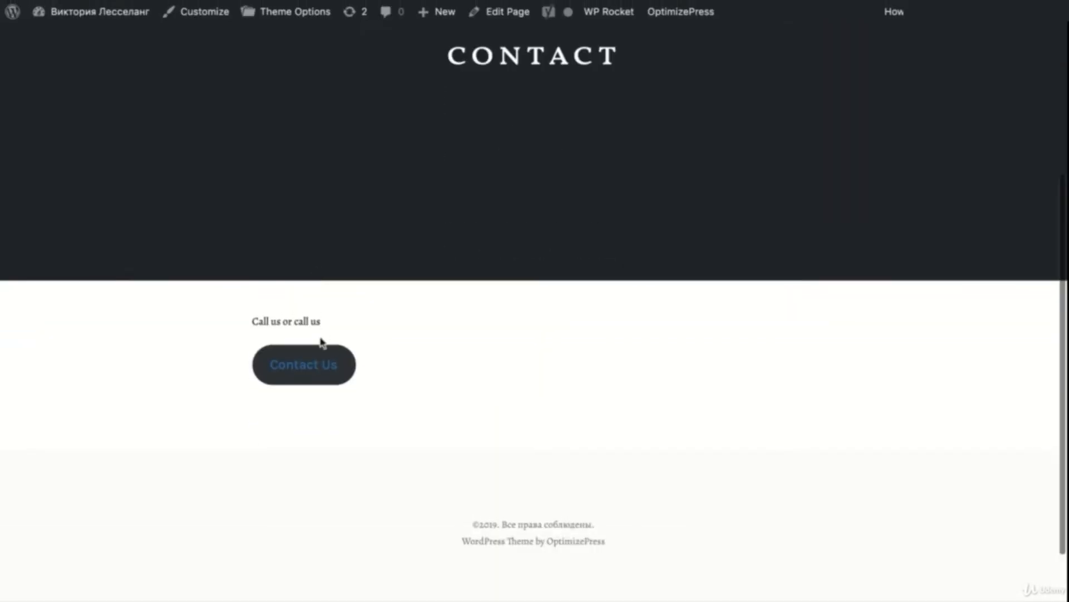